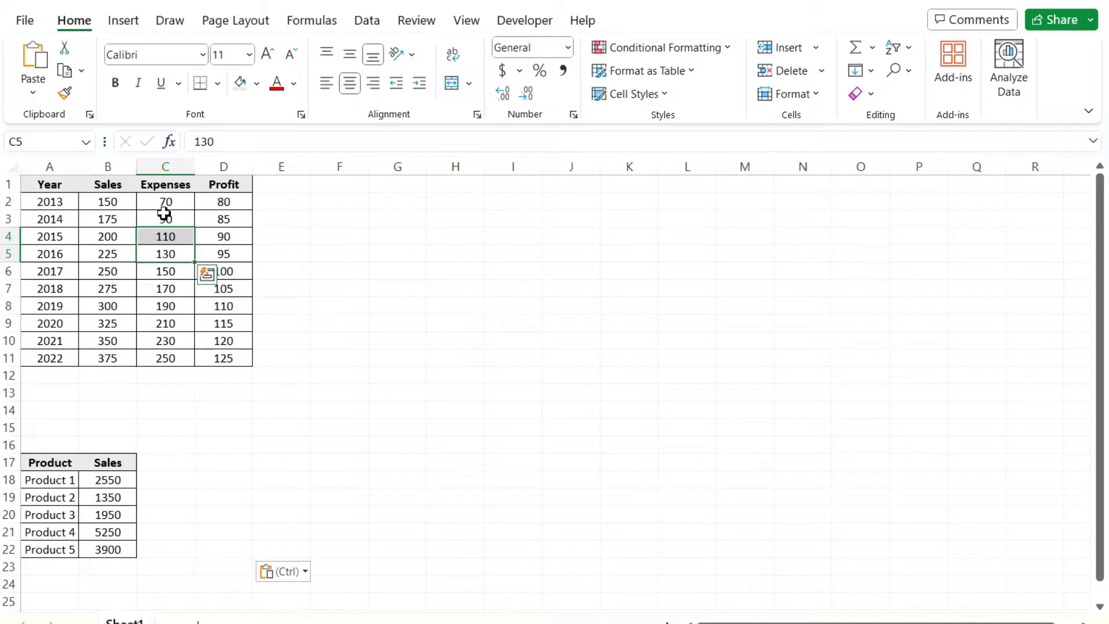
Select cell B4 inside the yearly Sales, Expenses and Profit table
{"action": "left_click", "coordinate": [115, 238]}
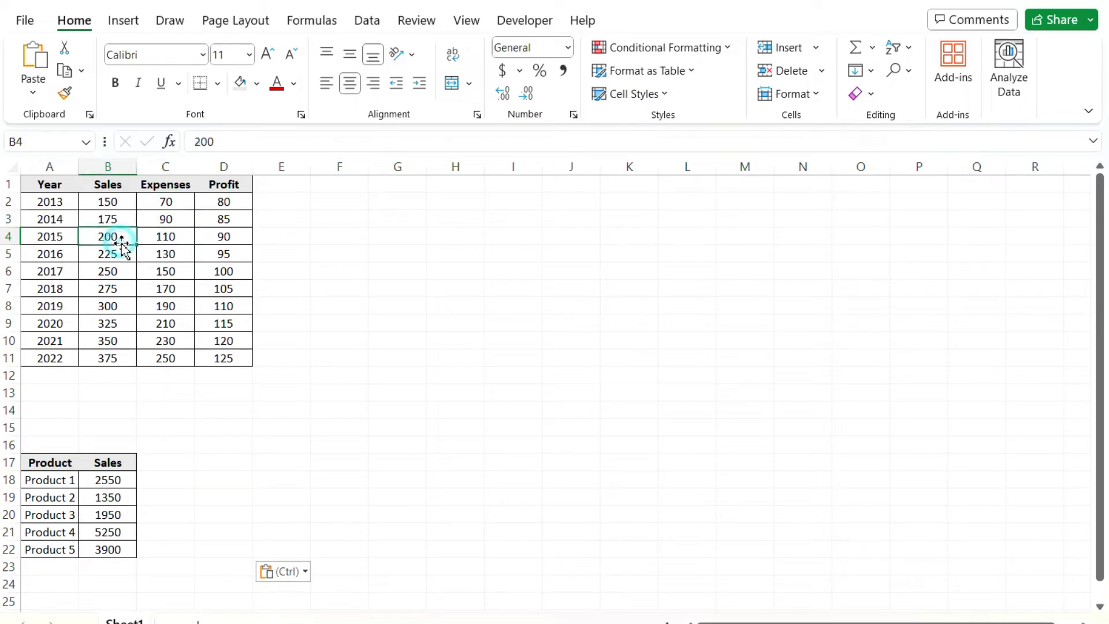
Insert a 2-D Clustered Column chart from the yearly data table
{"action": "left_click", "coordinate": [123, 21]}
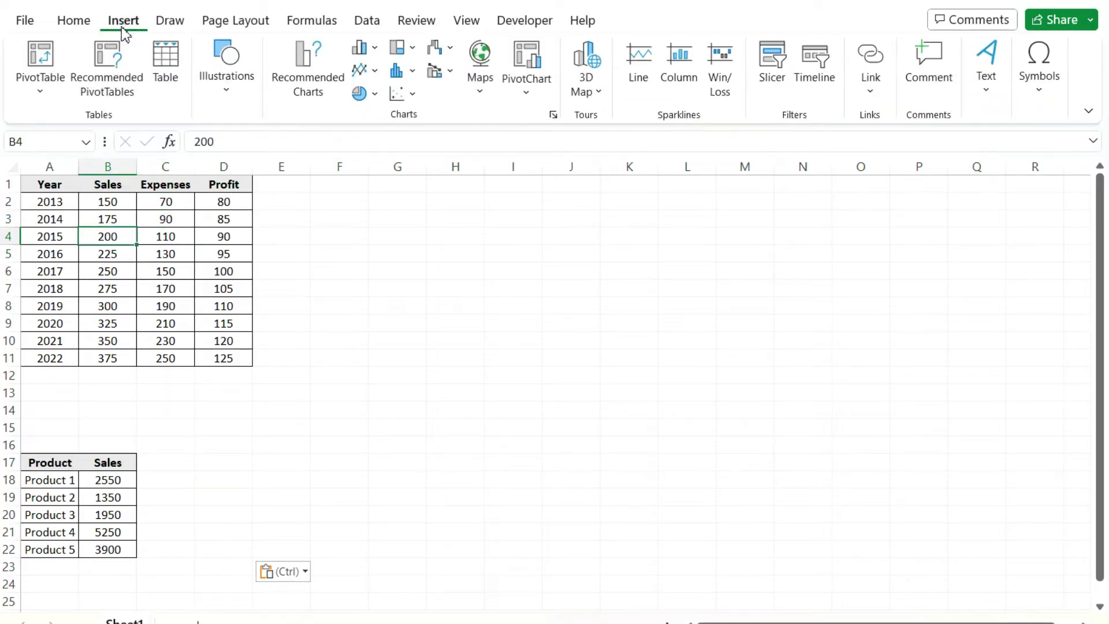
{"action": "left_click", "coordinate": [367, 56]}
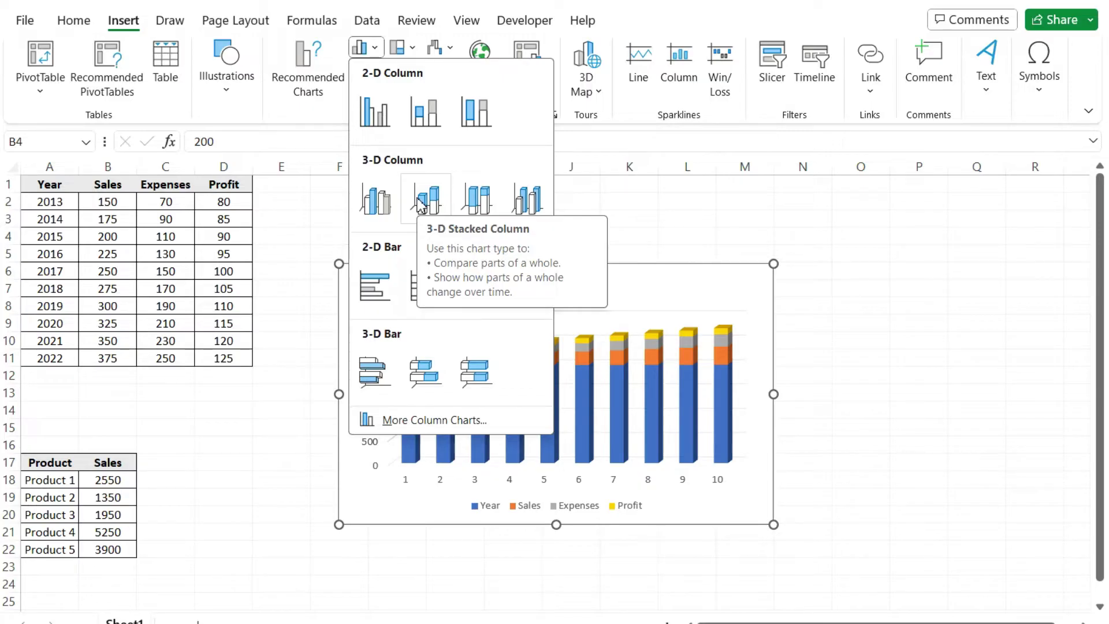
{"action": "left_click", "coordinate": [359, 124]}
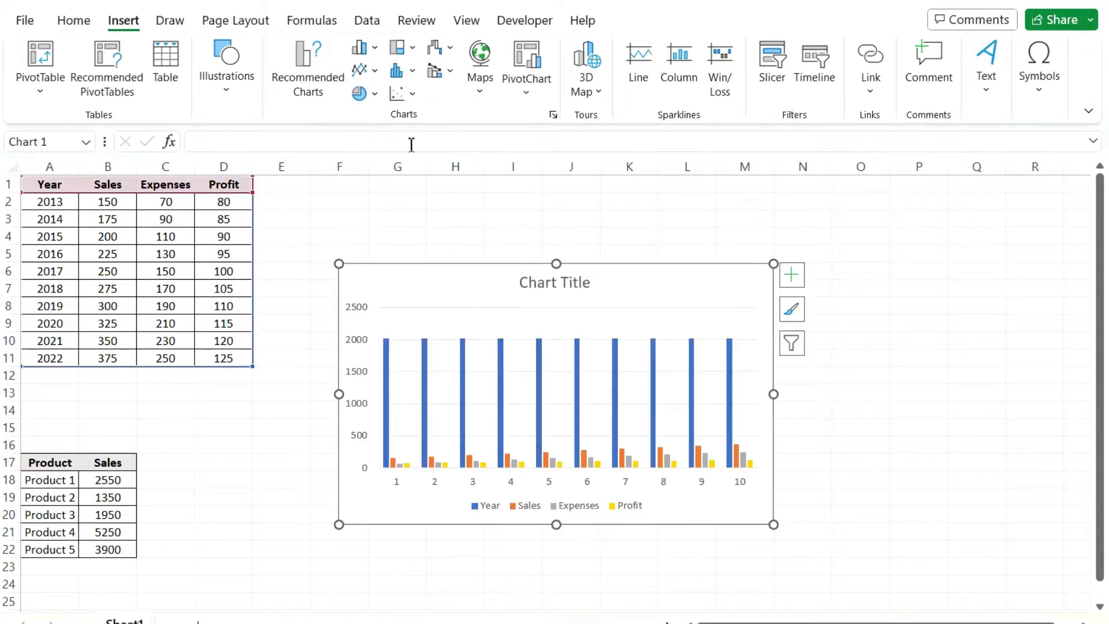
Move the chart up beside the yearly table and stretch it to about column O
{"action": "left_click_drag", "start_coordinate": [486, 275], "coordinate": [427, 194]}
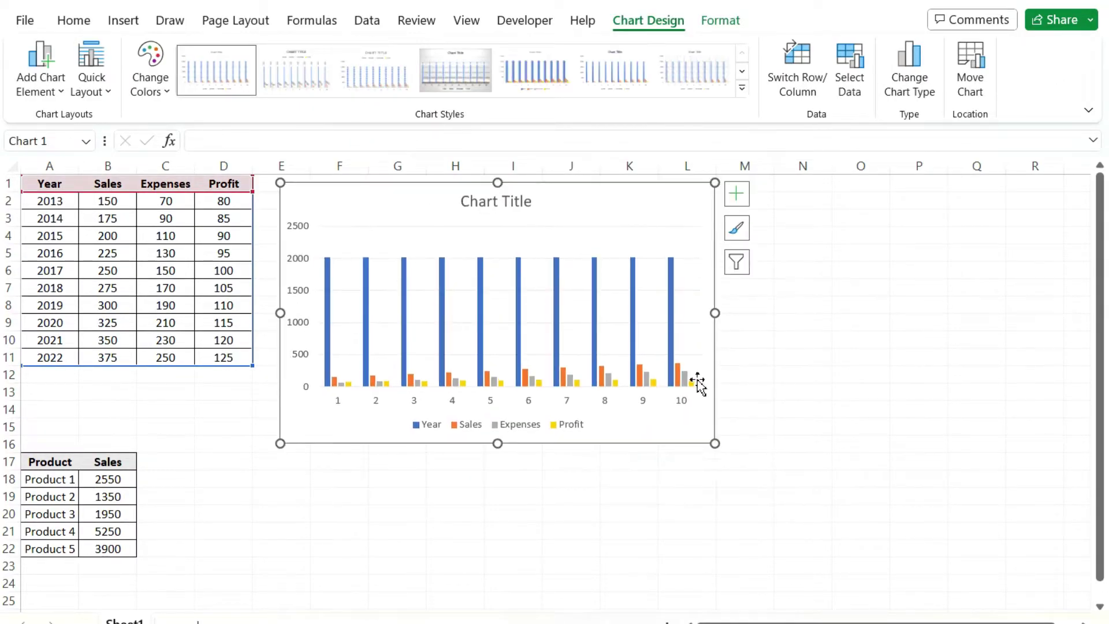
{"action": "left_click_drag", "start_coordinate": [714, 443], "coordinate": [864, 523]}
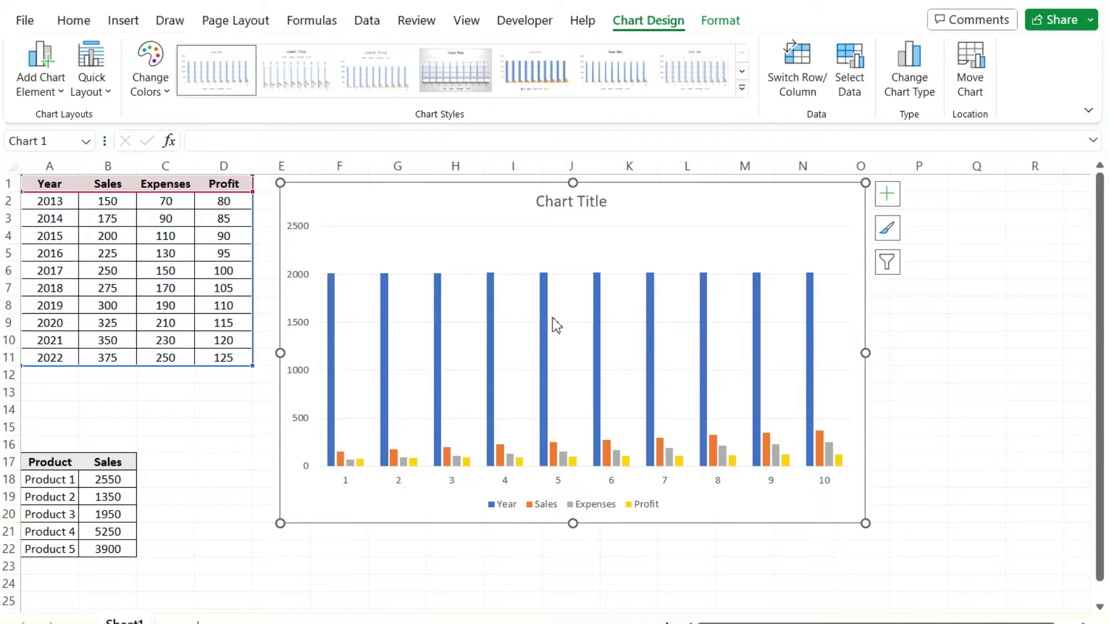
Remove the Year series and set the horizontal axis labels to A2:A11 (2013–2022)
{"action": "right_click", "coordinate": [546, 248]}
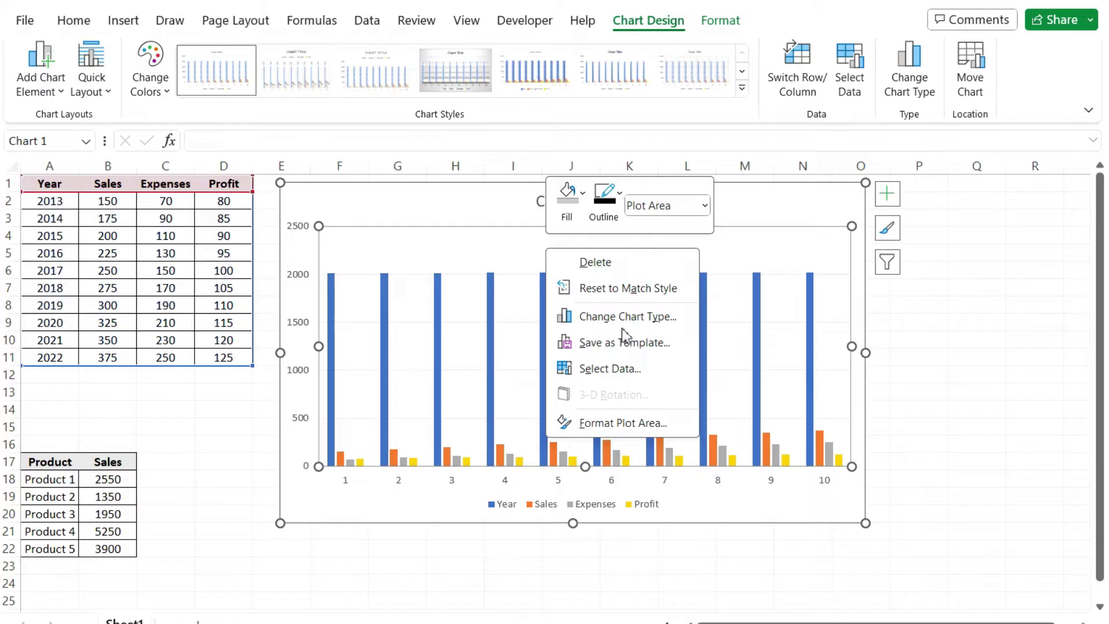
{"action": "left_click", "coordinate": [611, 367]}
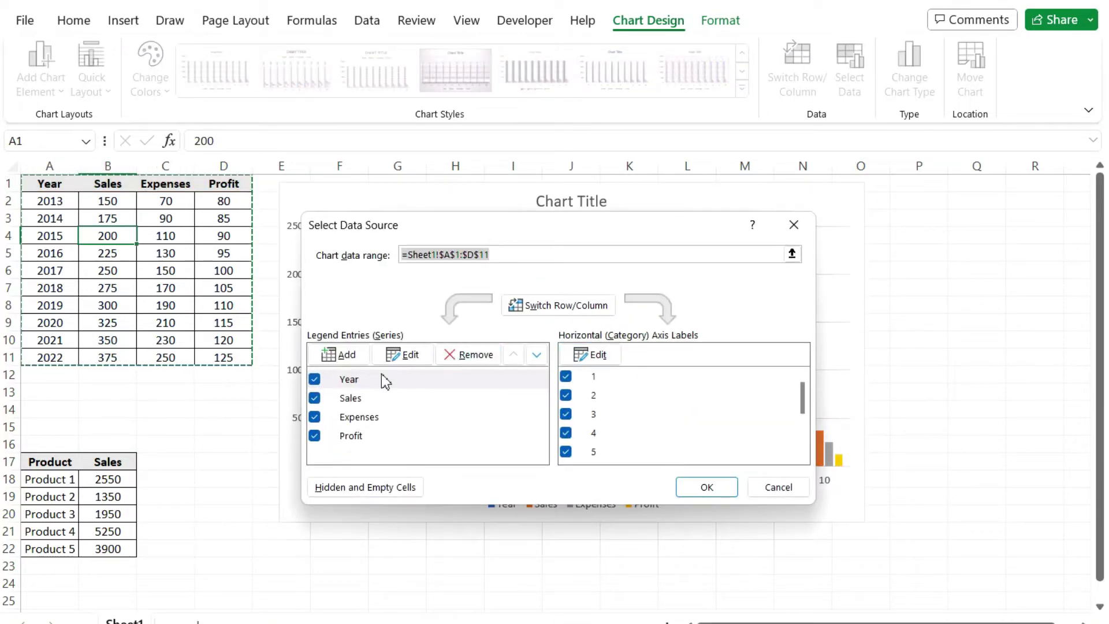
{"action": "left_click", "coordinate": [465, 357]}
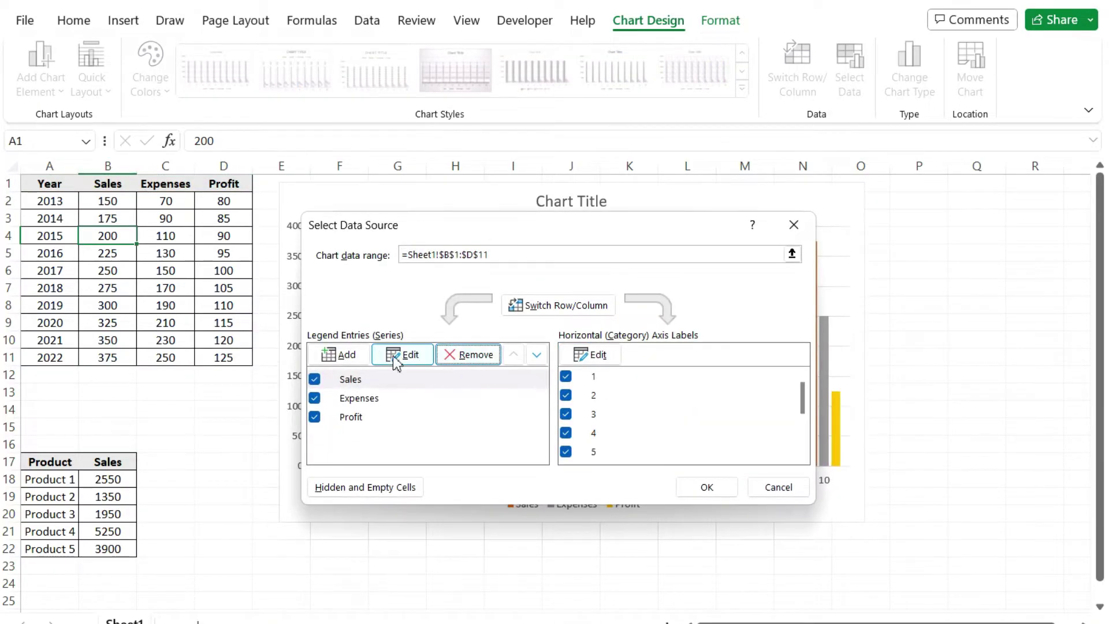
{"action": "left_click", "coordinate": [603, 354]}
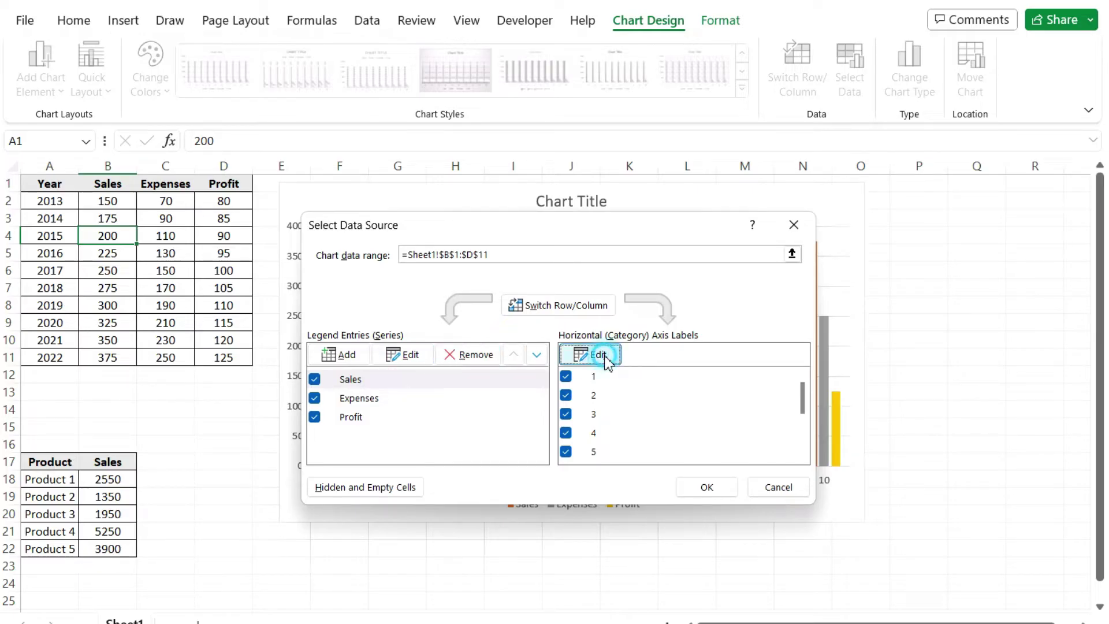
{"action": "left_click_drag", "start_coordinate": [65, 200], "coordinate": [77, 358]}
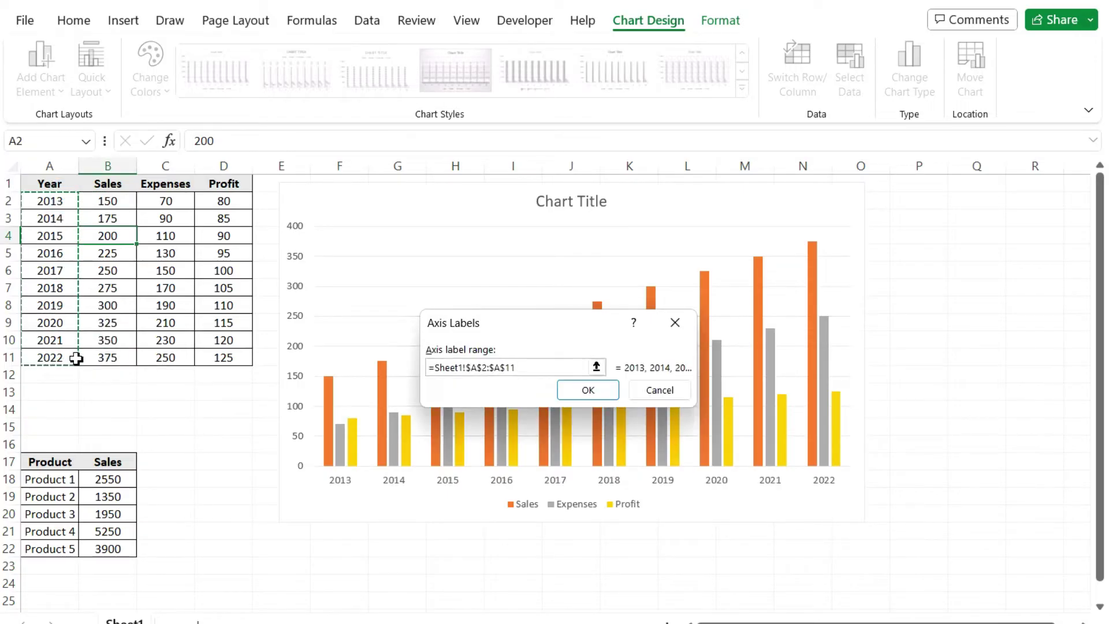
{"action": "key", "text": "Return"}
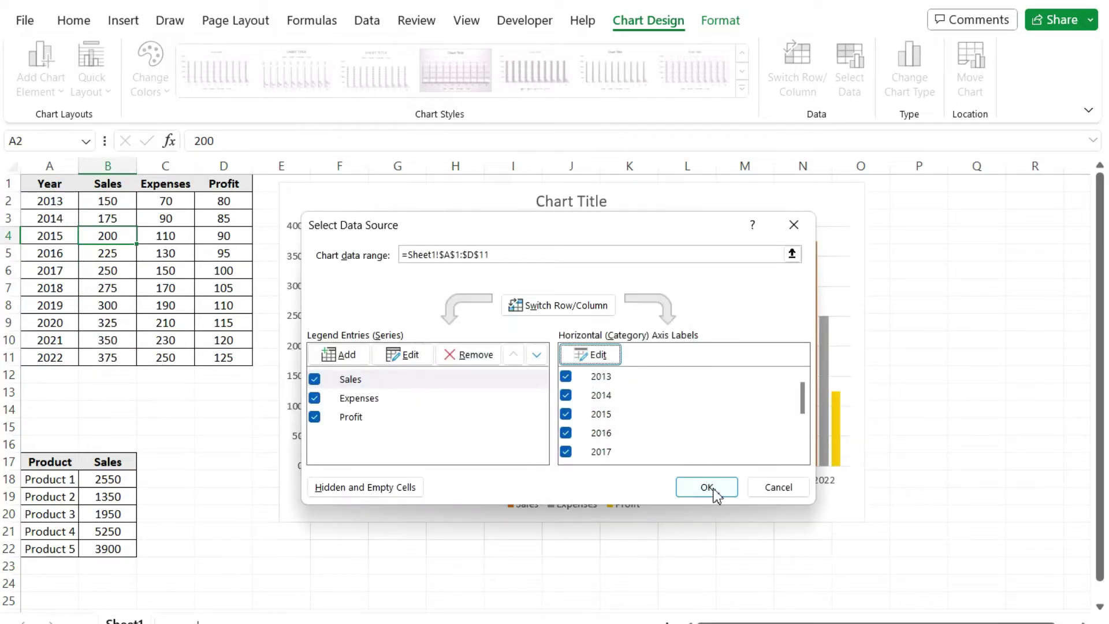
{"action": "left_click", "coordinate": [706, 487]}
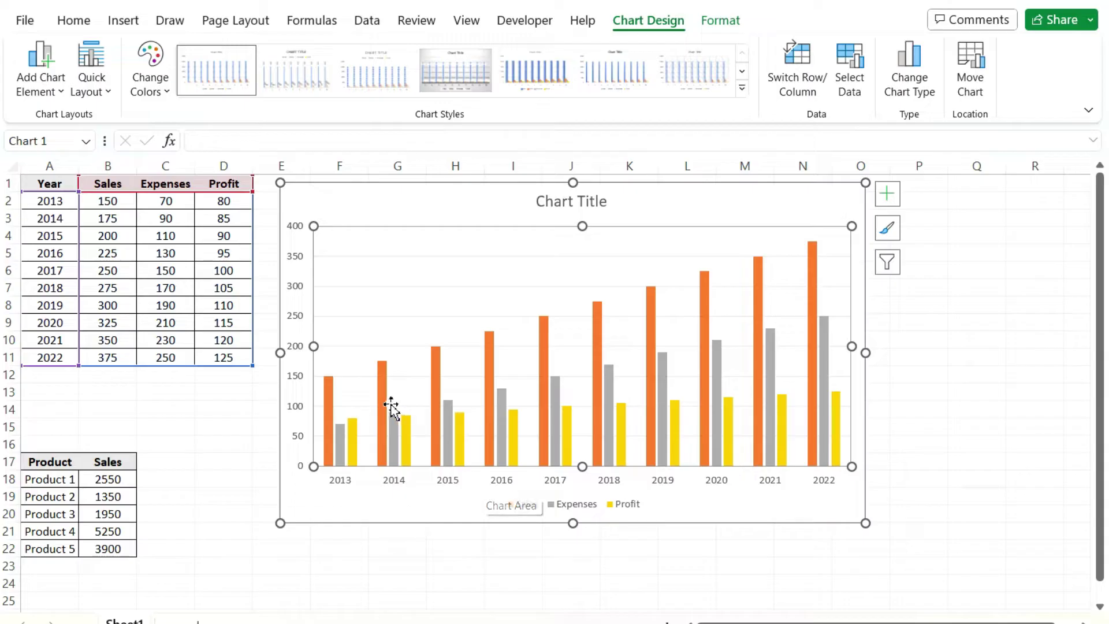
{"action": "mouse_move", "coordinate": [354, 427]}
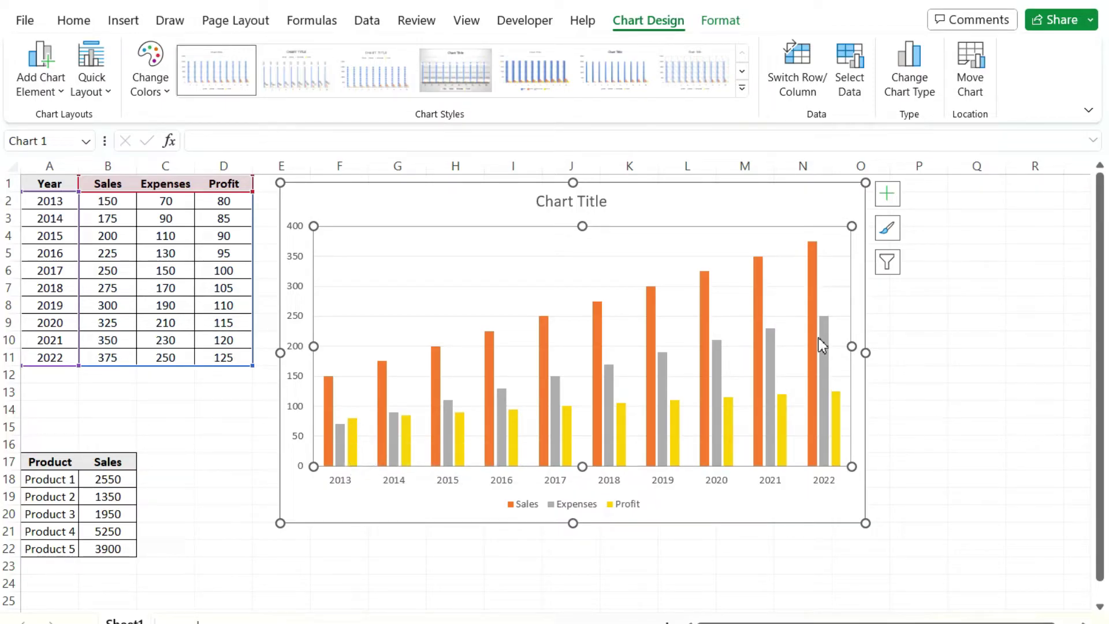
{"action": "mouse_move", "coordinate": [815, 355]}
{"action": "mouse_move", "coordinate": [828, 440]}
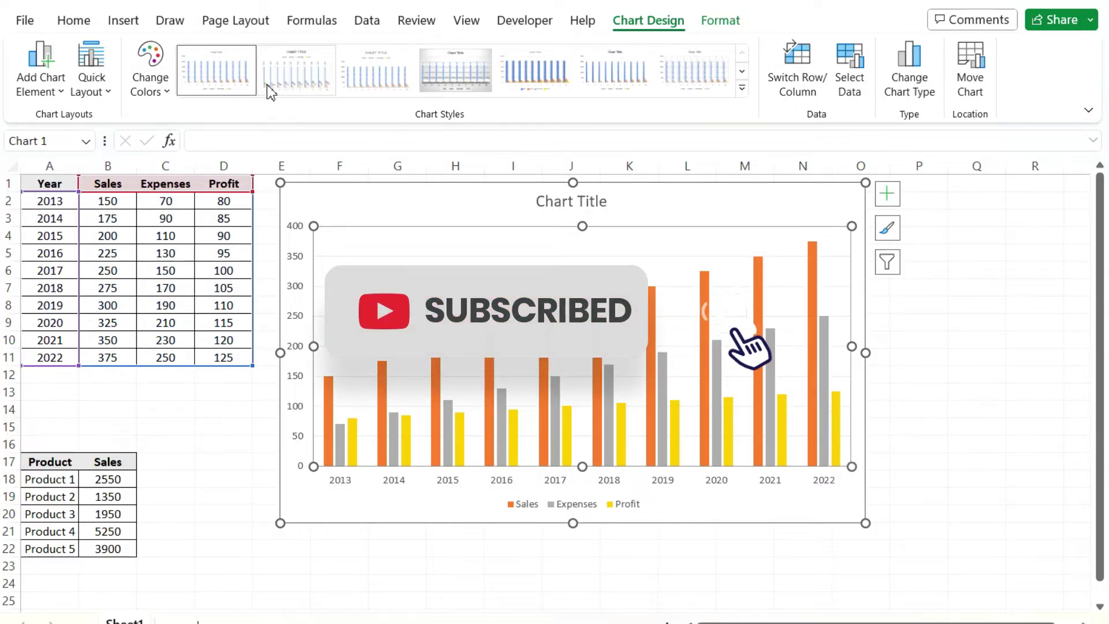
Apply the dark gradient chart Style 8 and delete the chart title
{"action": "left_click", "coordinate": [743, 89]}
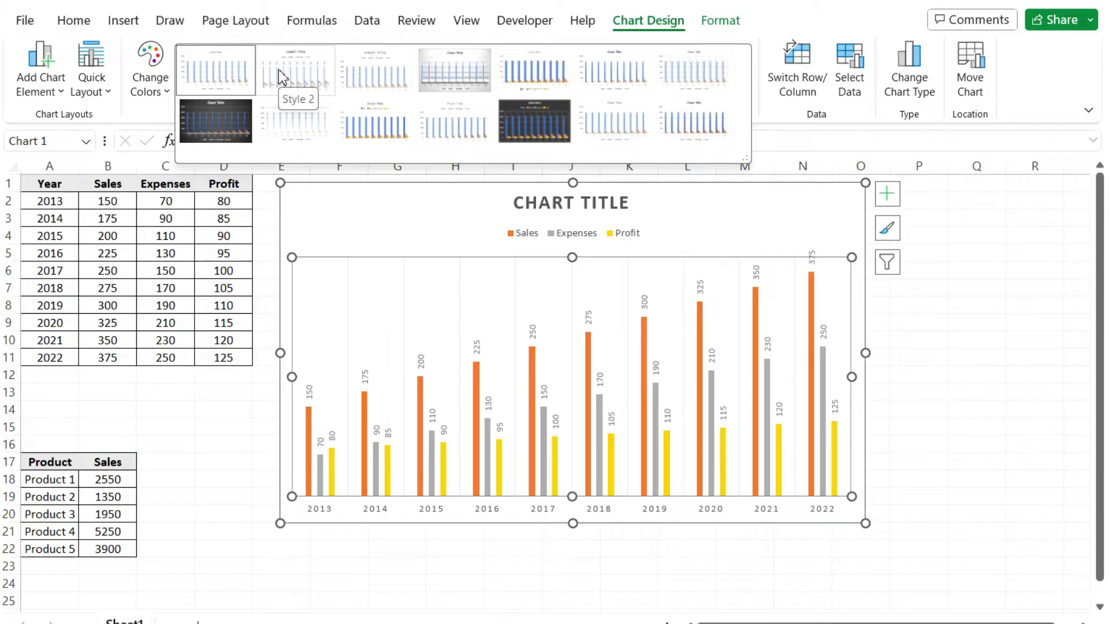
{"action": "left_click", "coordinate": [238, 108]}
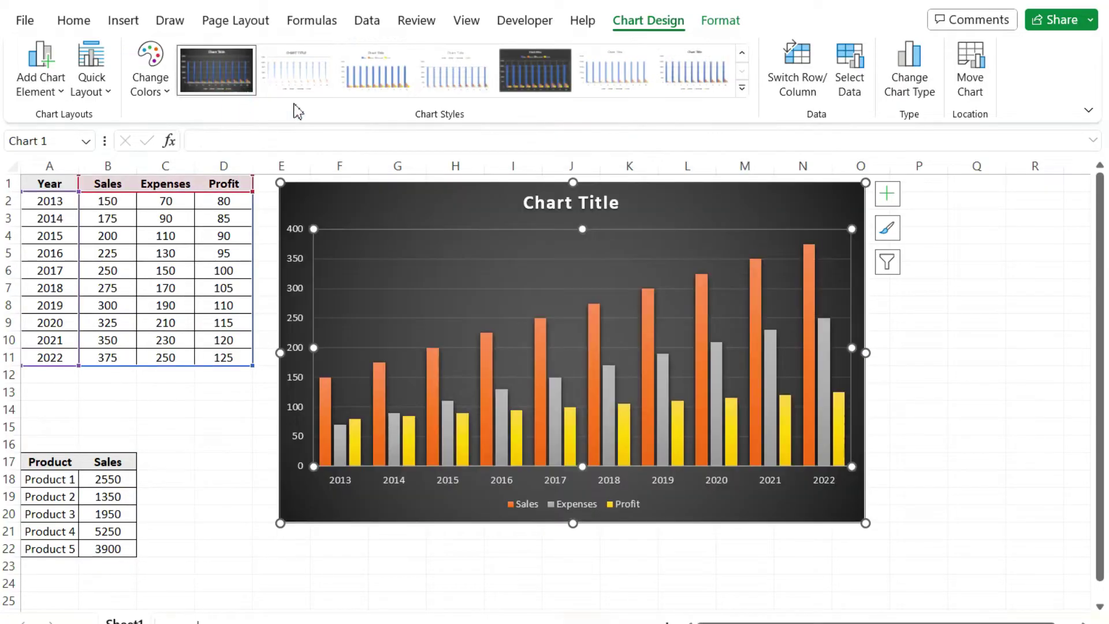
{"action": "left_click", "coordinate": [609, 201]}
{"action": "left_click_drag", "start_coordinate": [609, 203], "coordinate": [609, 218]}
{"action": "key", "text": "Delete"}
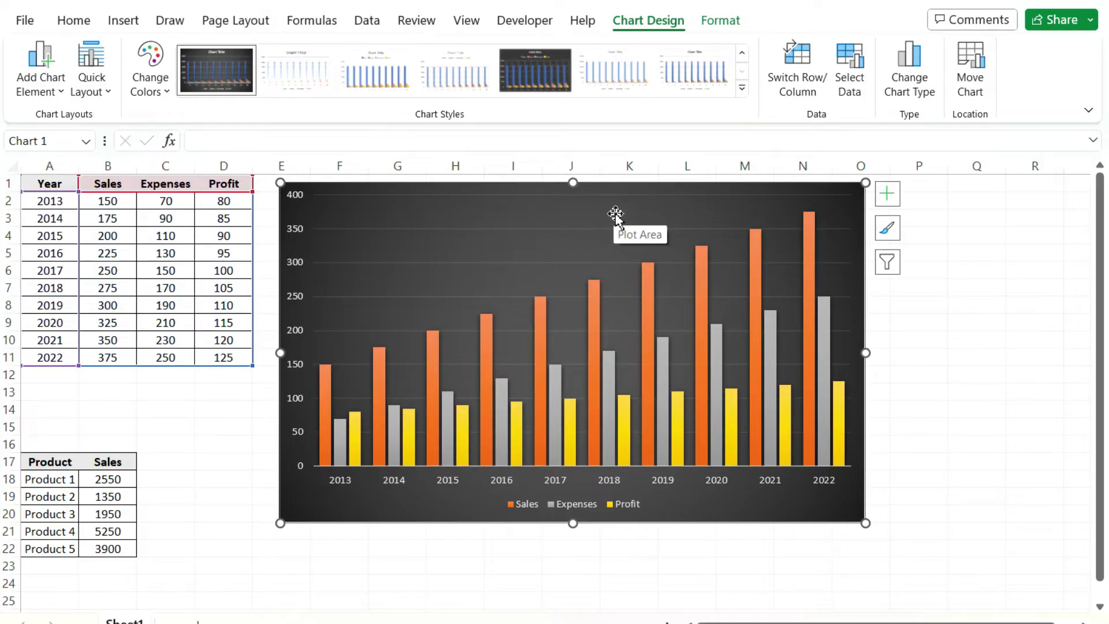
Change the chart type to Bar > Clustered Bar
{"action": "right_click", "coordinate": [616, 215]}
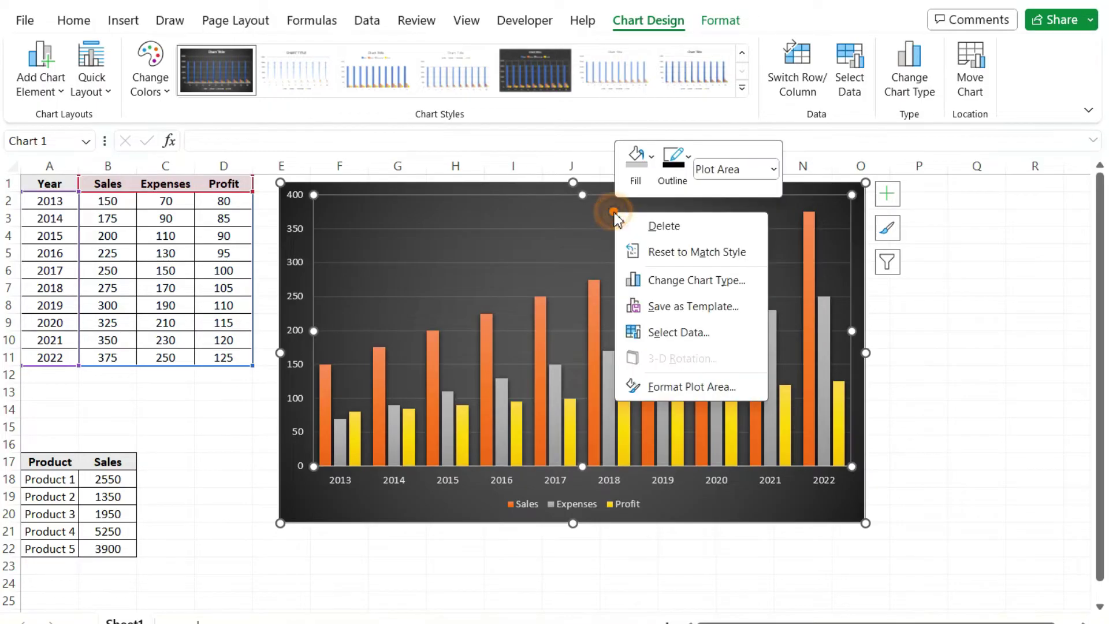
{"action": "left_click", "coordinate": [715, 283]}
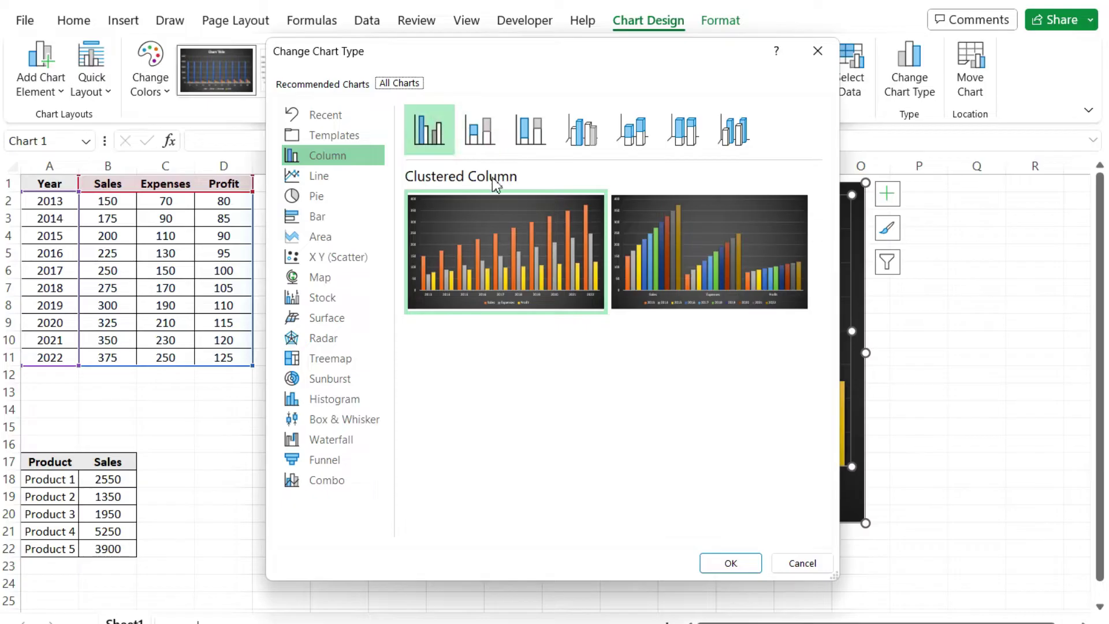
{"action": "mouse_move", "coordinate": [539, 249]}
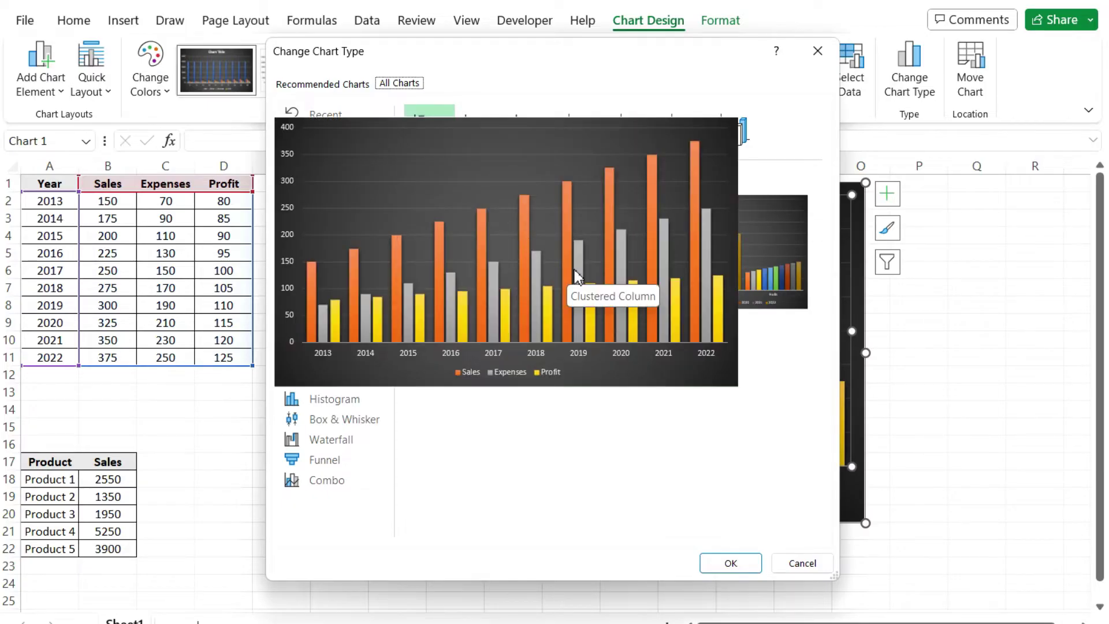
{"action": "mouse_move", "coordinate": [708, 276]}
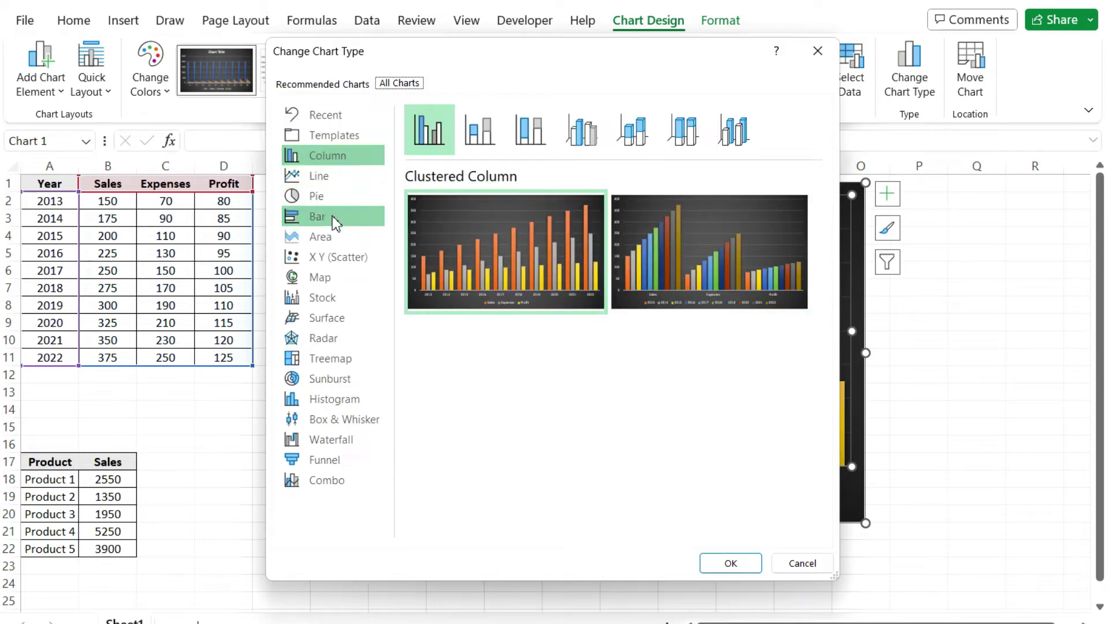
{"action": "left_click", "coordinate": [296, 220]}
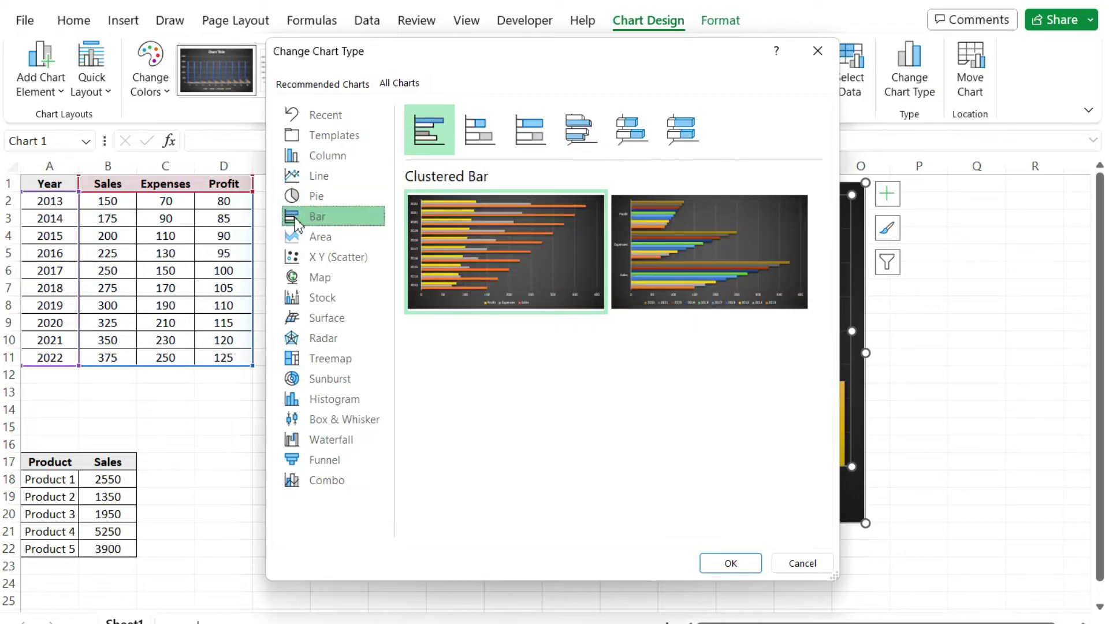
{"action": "mouse_move", "coordinate": [432, 260]}
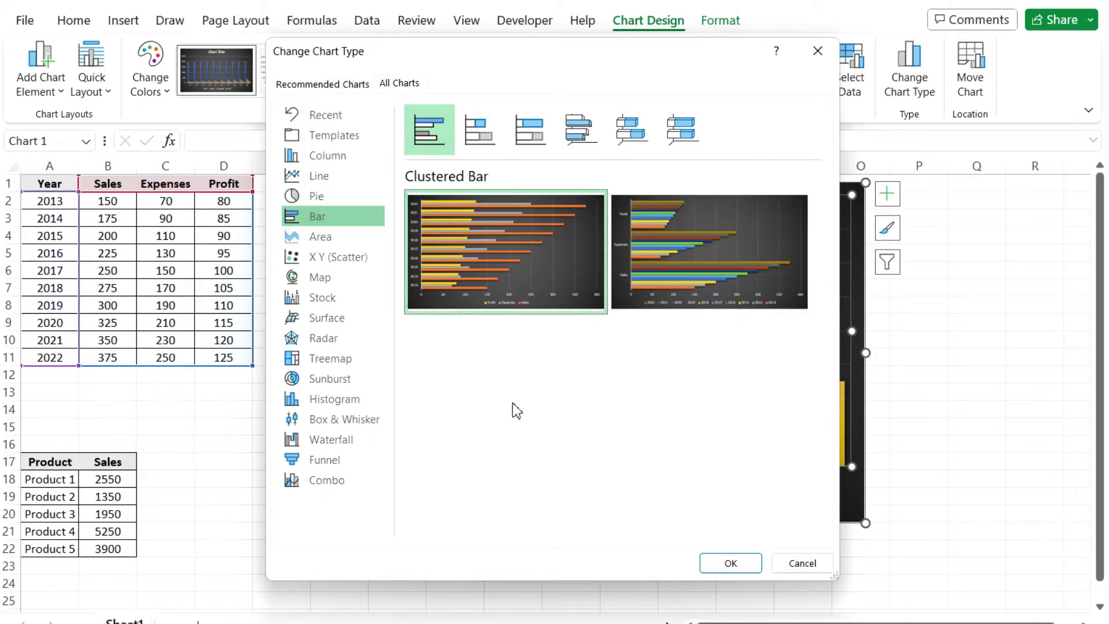
{"action": "left_click", "coordinate": [746, 564]}
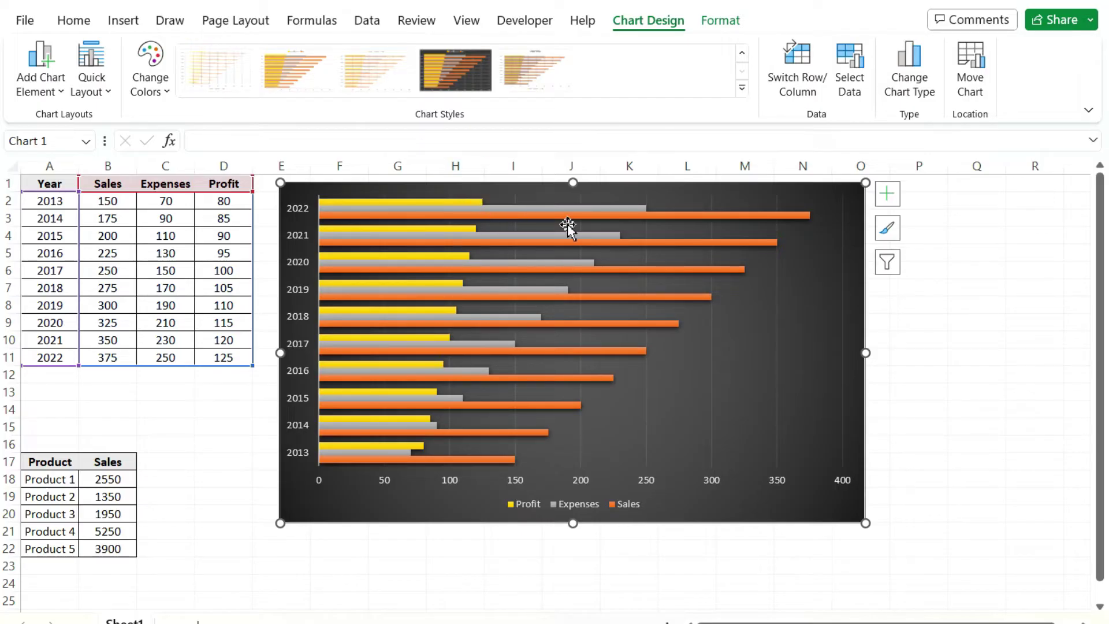
In Select Data Source, move Sales to the bottom and Expenses below Profit
{"action": "right_click", "coordinate": [740, 296]}
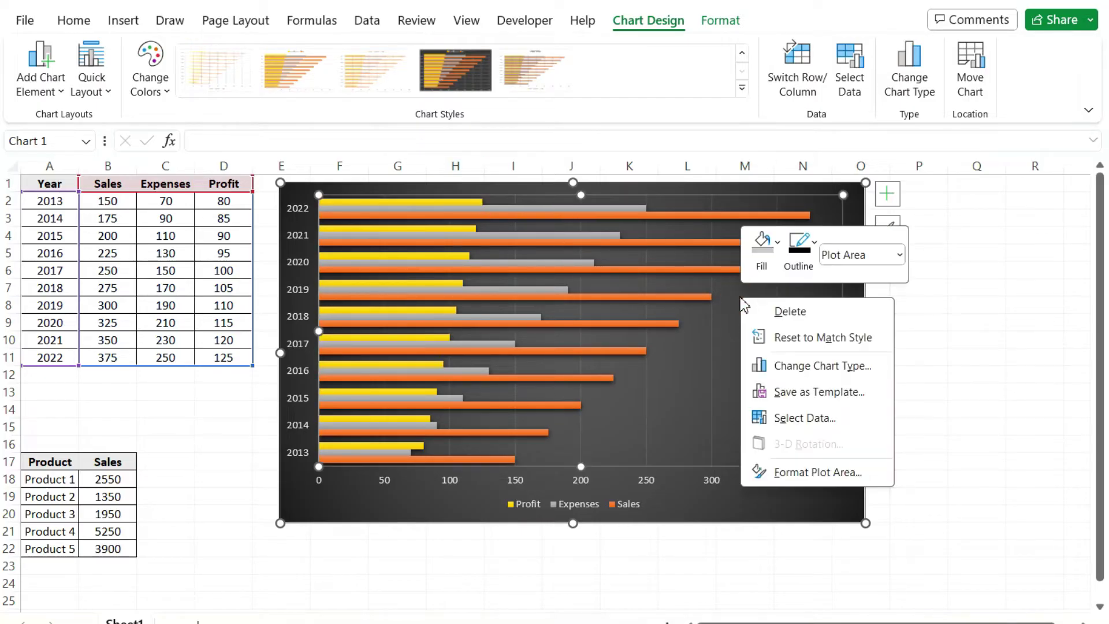
{"action": "left_click", "coordinate": [792, 417]}
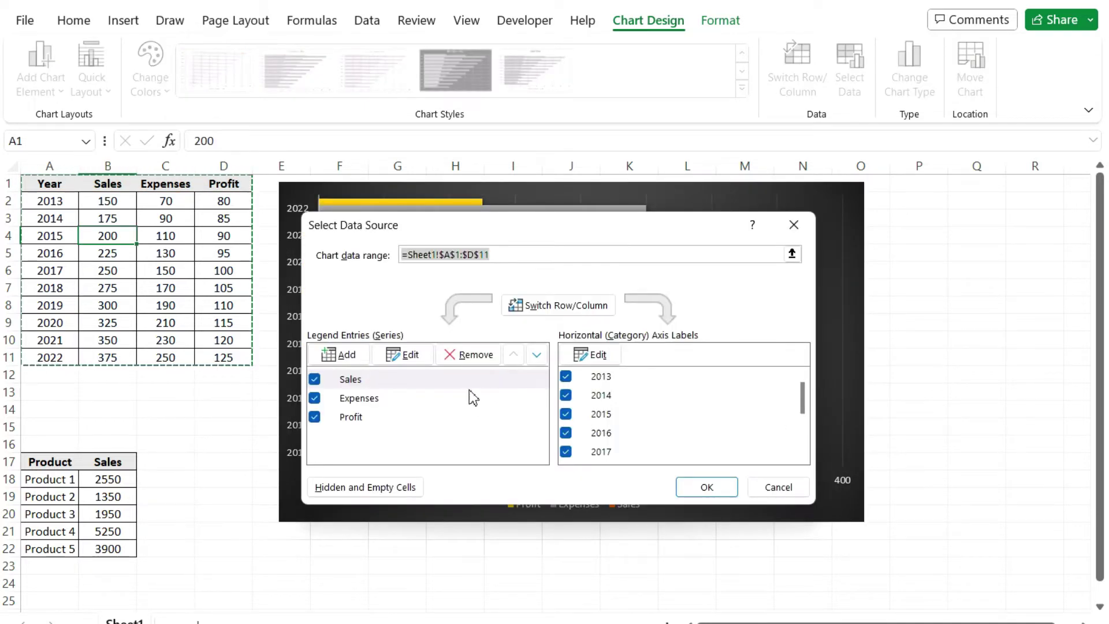
{"action": "left_click", "coordinate": [537, 354]}
{"action": "left_click", "coordinate": [537, 355]}
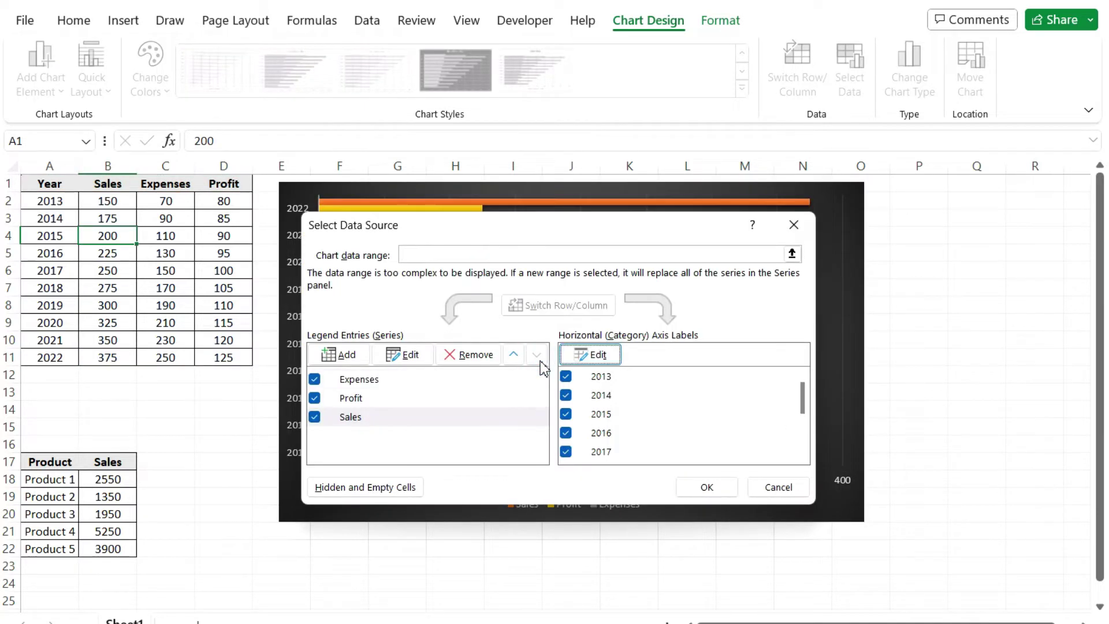
{"action": "left_click_drag", "start_coordinate": [421, 226], "coordinate": [516, 317]}
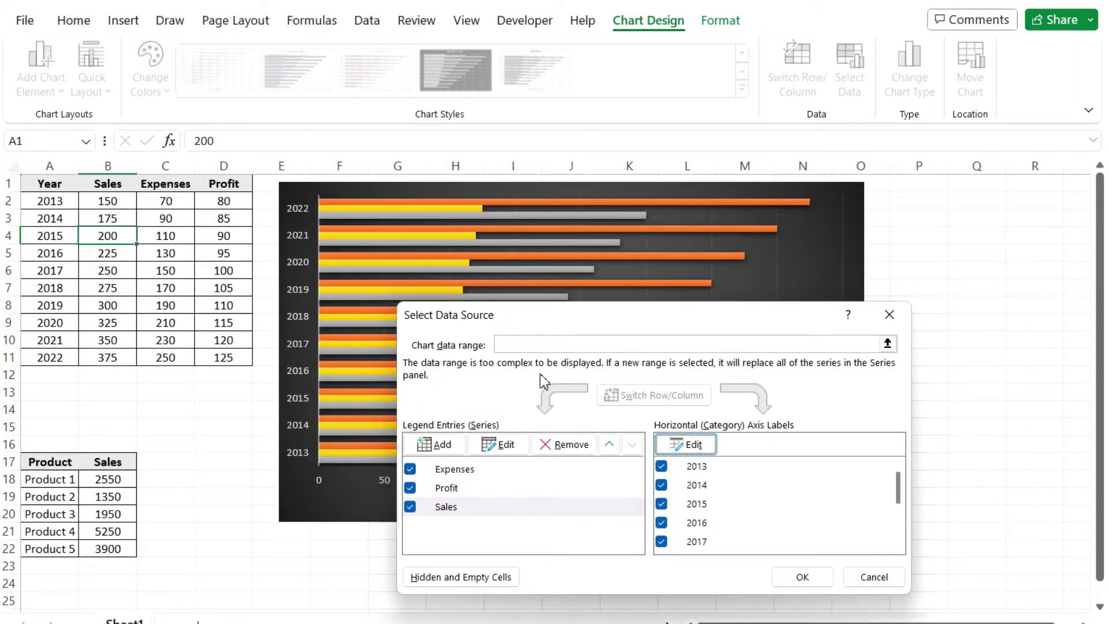
{"action": "left_click", "coordinate": [494, 470]}
{"action": "left_click", "coordinate": [632, 445]}
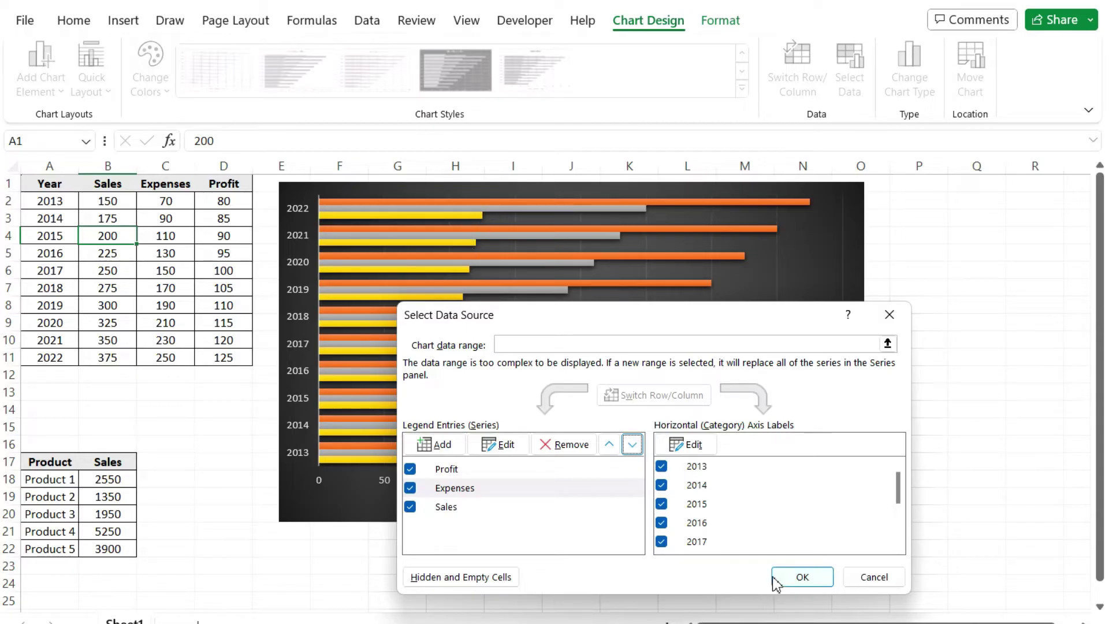
{"action": "left_click", "coordinate": [810, 577]}
{"action": "left_click", "coordinate": [767, 501]}
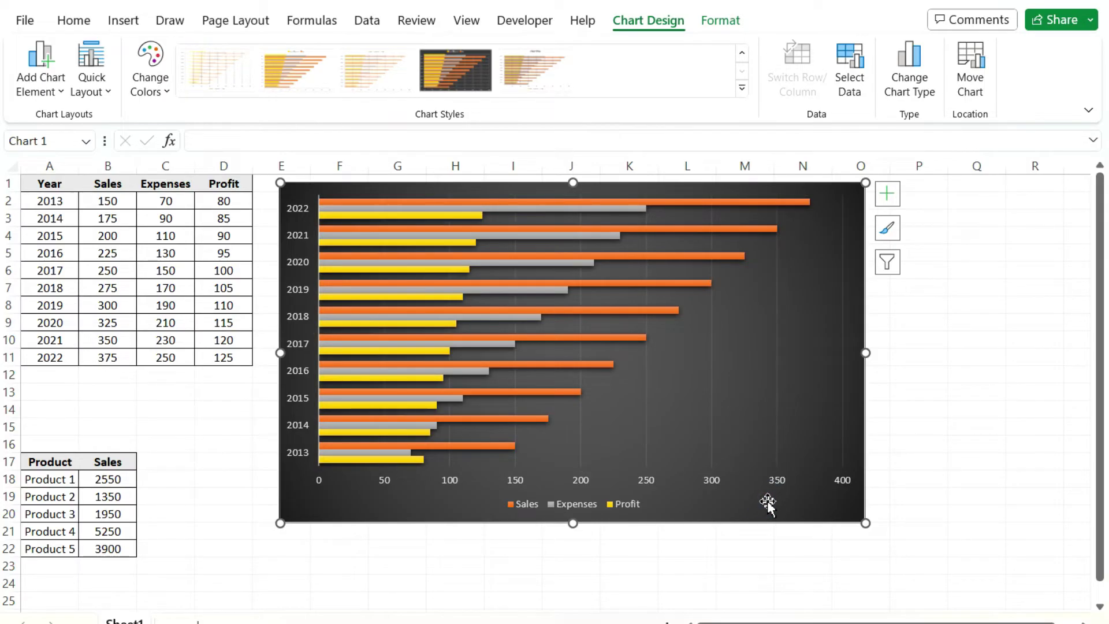
Apply the fourth chart style for pale outlined bars on a white background
{"action": "left_click", "coordinate": [548, 66]}
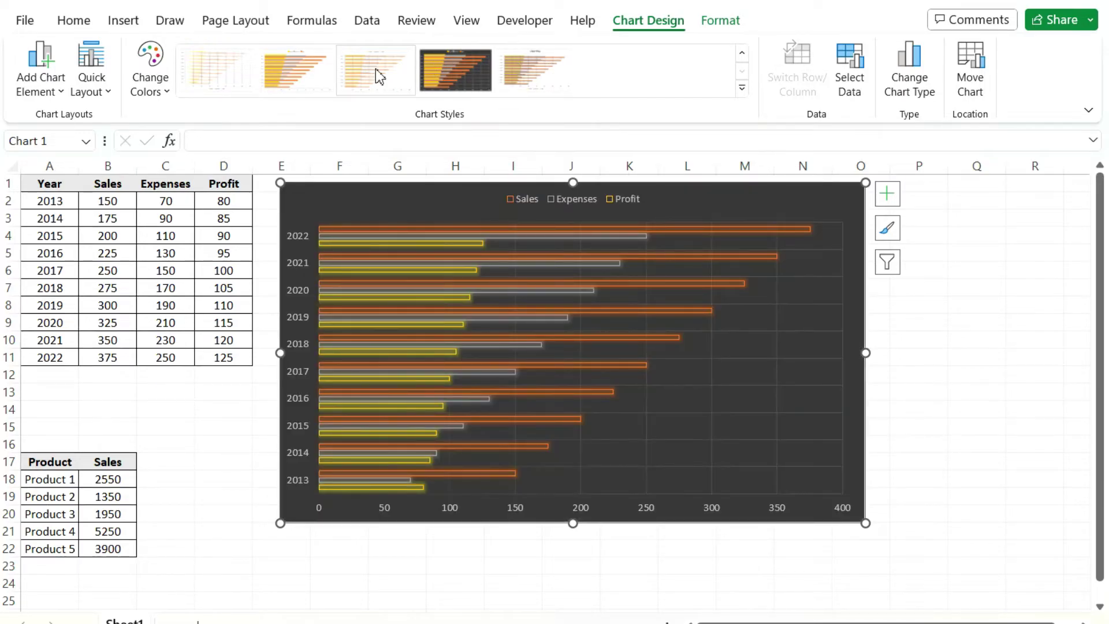
{"action": "left_click", "coordinate": [742, 89]}
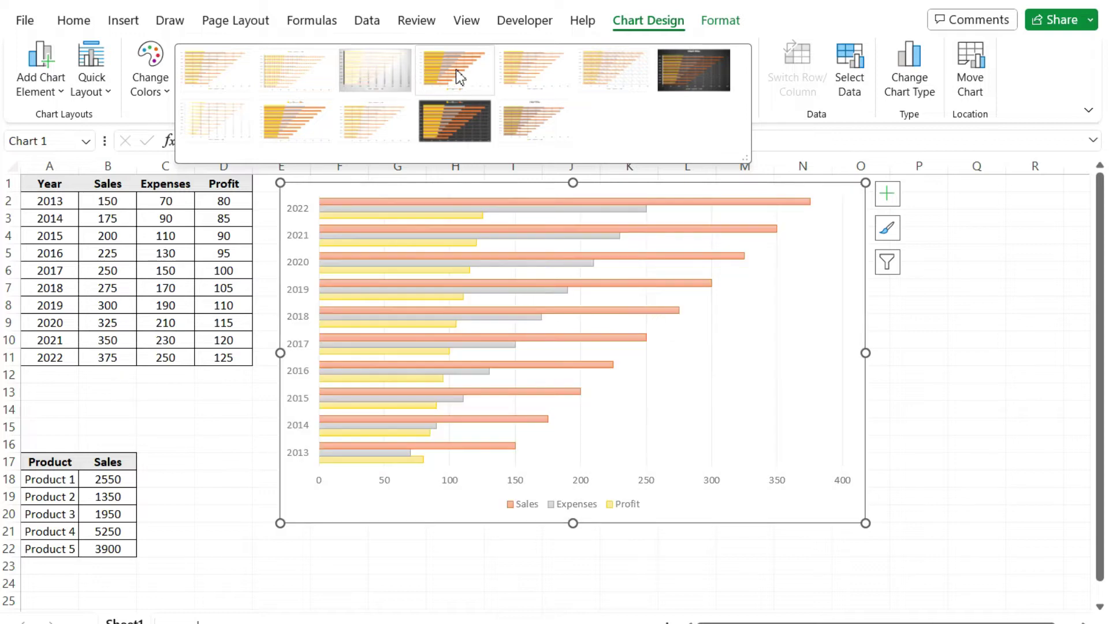
{"action": "left_click", "coordinate": [457, 75]}
{"action": "left_click", "coordinate": [993, 339]}
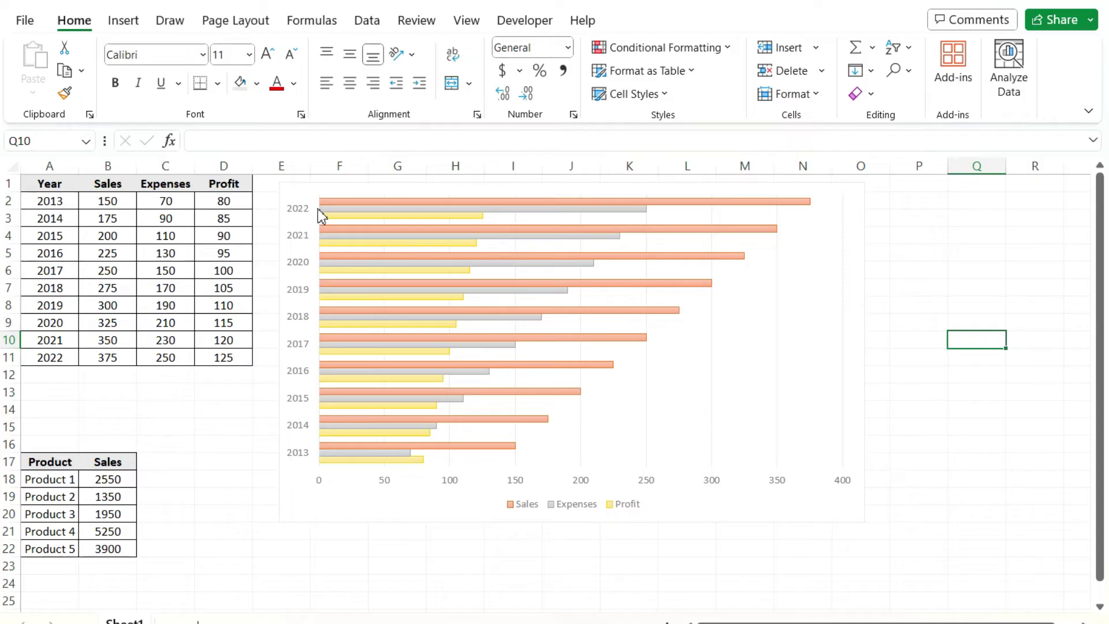
Shrink the bar chart's width by pulling its right-middle handle leftward
{"action": "mouse_move", "coordinate": [406, 205]}
{"action": "mouse_move", "coordinate": [387, 244]}
{"action": "left_click", "coordinate": [864, 312]}
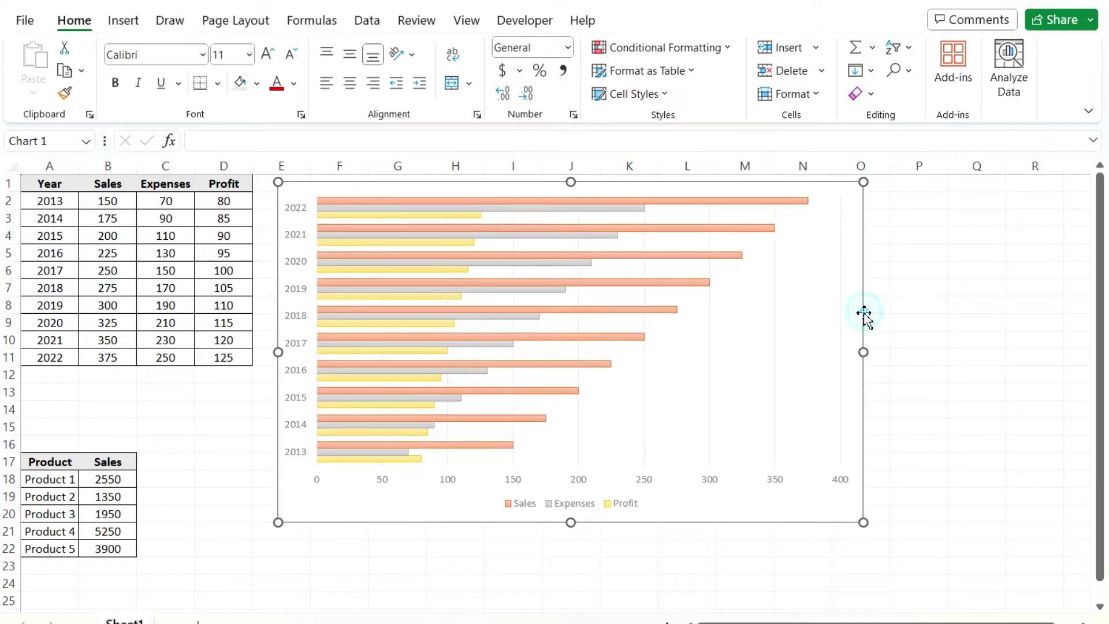
{"action": "left_click_drag", "start_coordinate": [863, 351], "coordinate": [754, 350]}
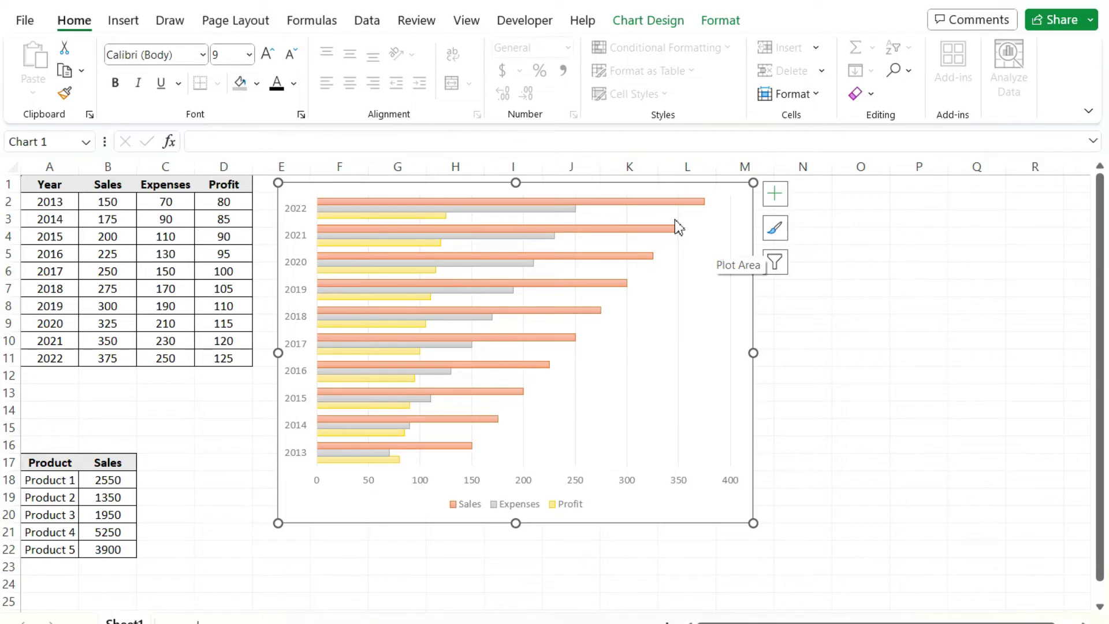
Change the chart type to Line > Line with Markers
{"action": "right_click", "coordinate": [300, 480]}
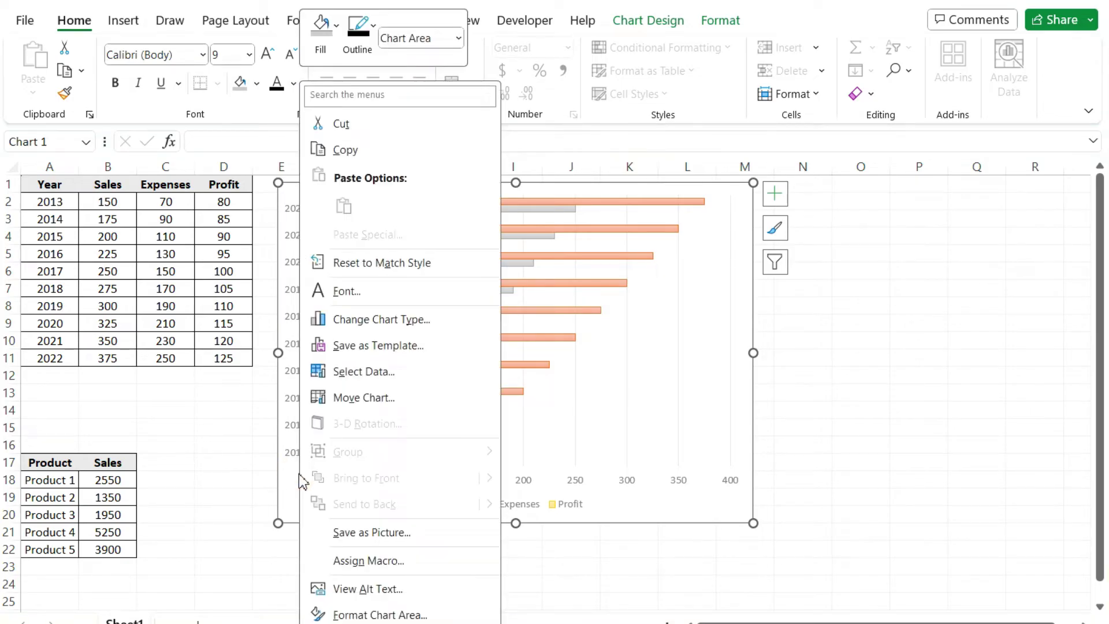
{"action": "left_click", "coordinate": [372, 319]}
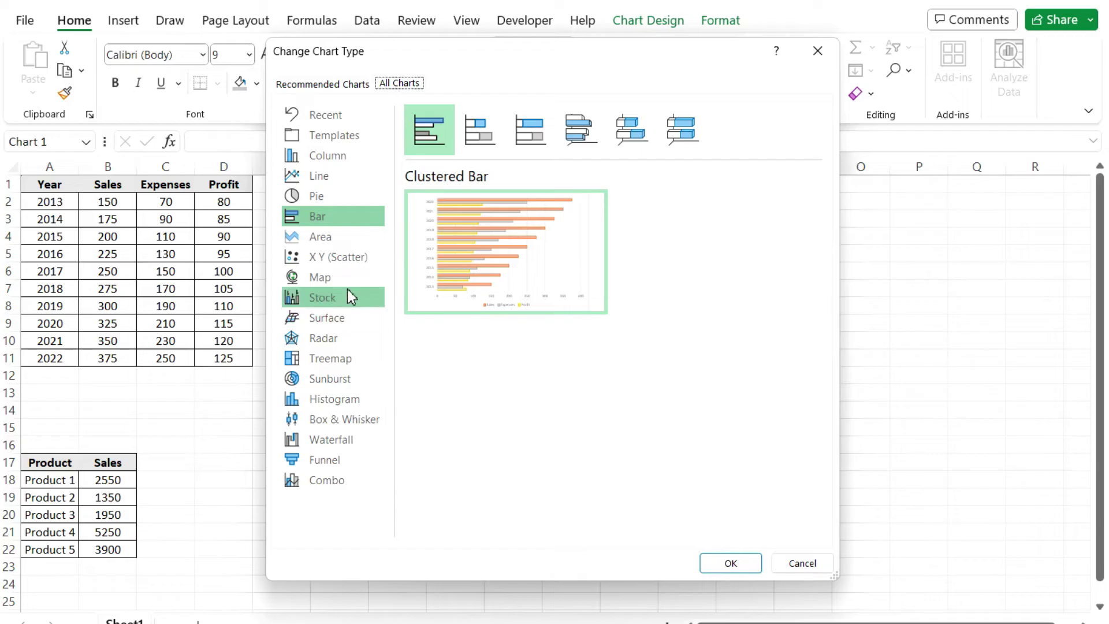
{"action": "left_click", "coordinate": [313, 175]}
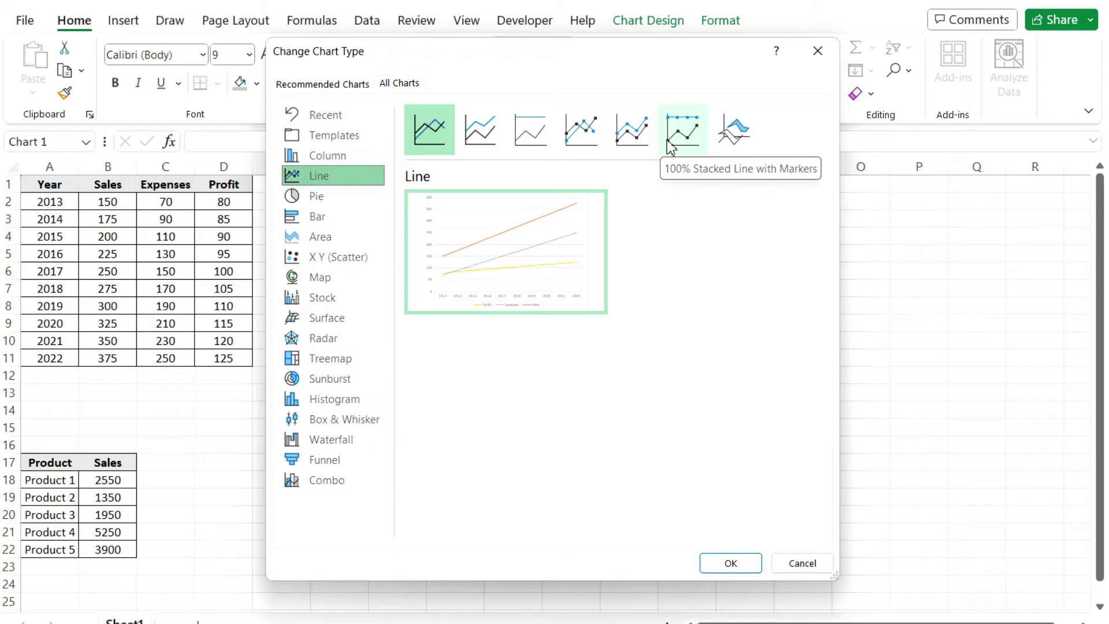
{"action": "left_click", "coordinate": [593, 145]}
{"action": "mouse_move", "coordinate": [579, 224]}
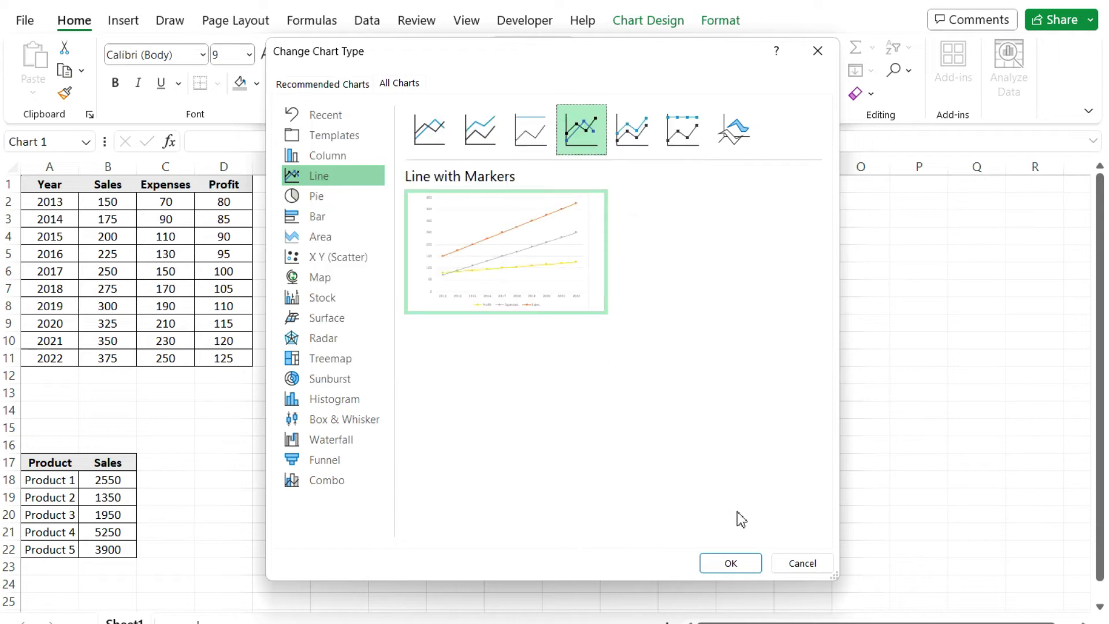
{"action": "left_click", "coordinate": [754, 567]}
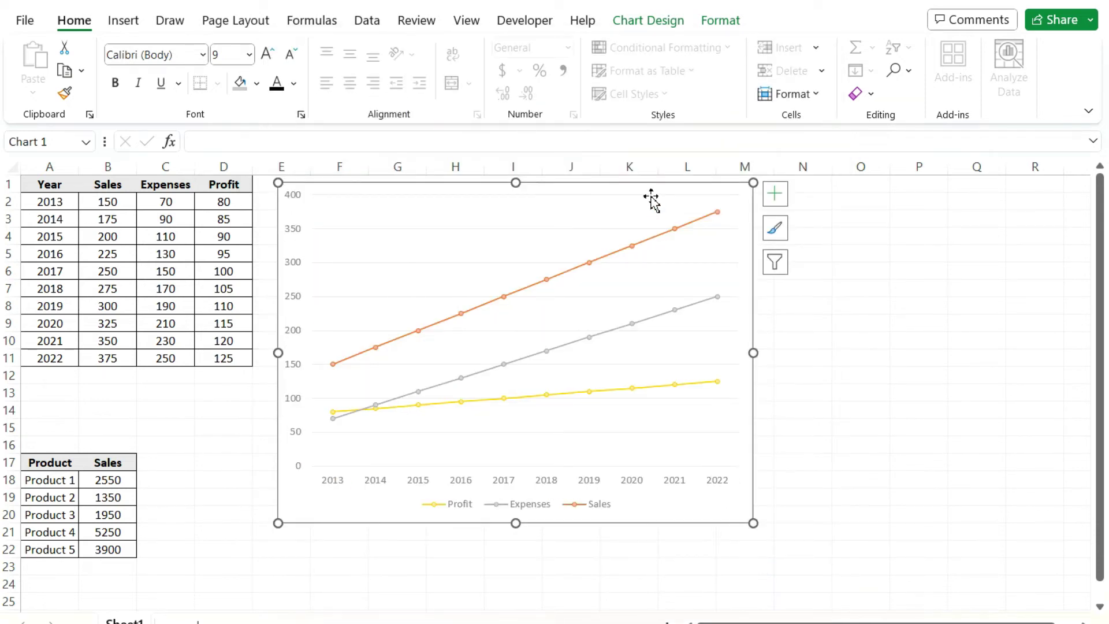
Enlarge the line chart to span roughly columns F–N and place it right of the year table
{"action": "left_click_drag", "start_coordinate": [648, 196], "coordinate": [600, 192]}
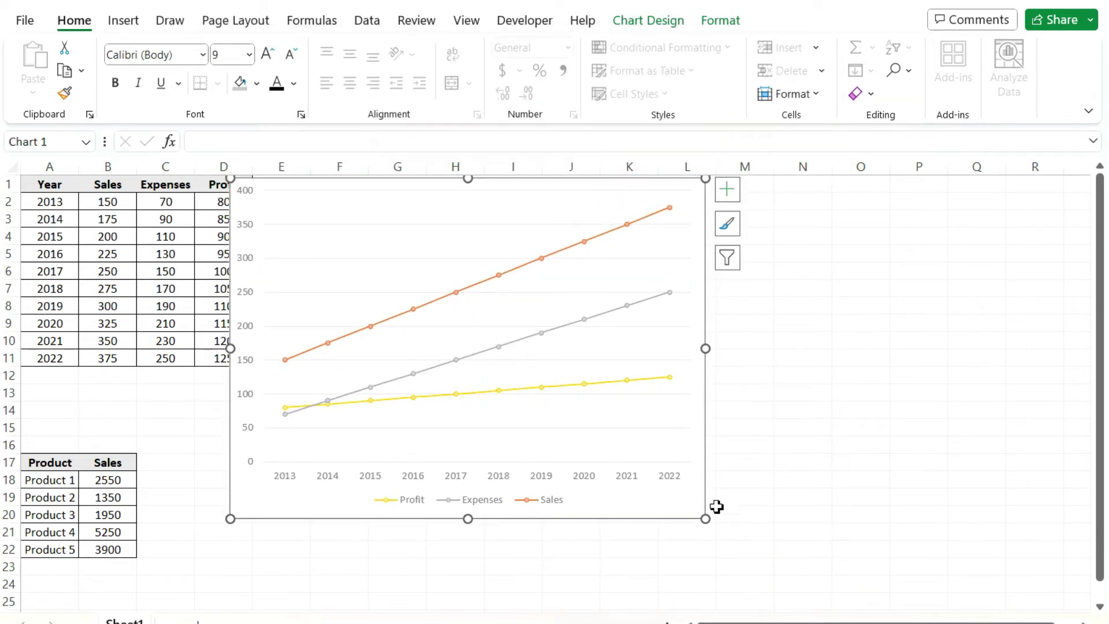
{"action": "left_click_drag", "start_coordinate": [706, 518], "coordinate": [797, 549]}
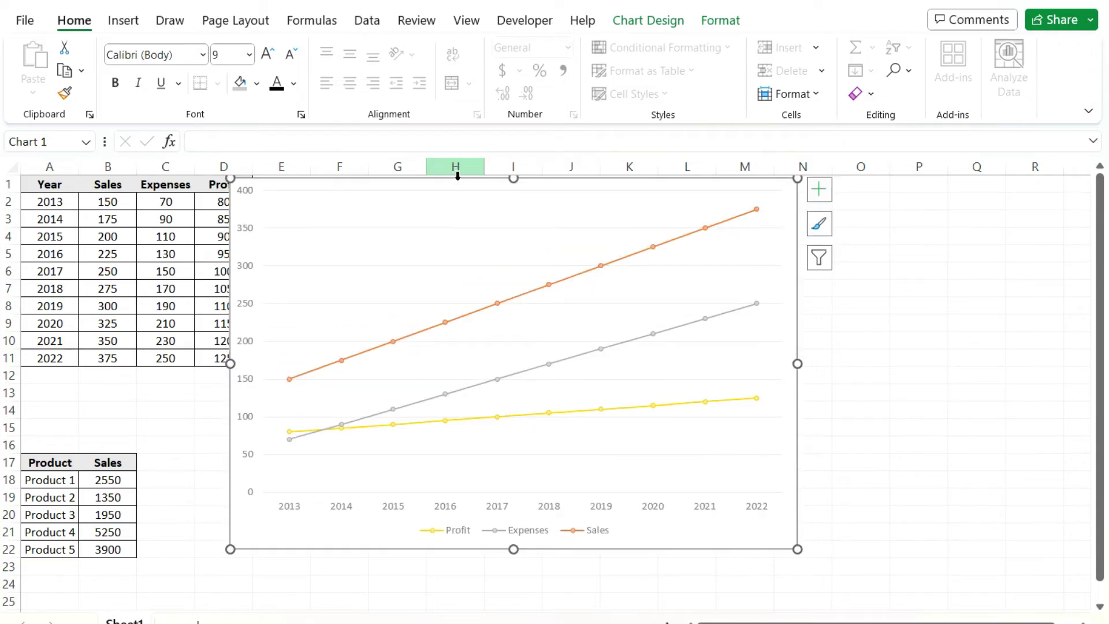
{"action": "left_click_drag", "start_coordinate": [468, 196], "coordinate": [518, 209]}
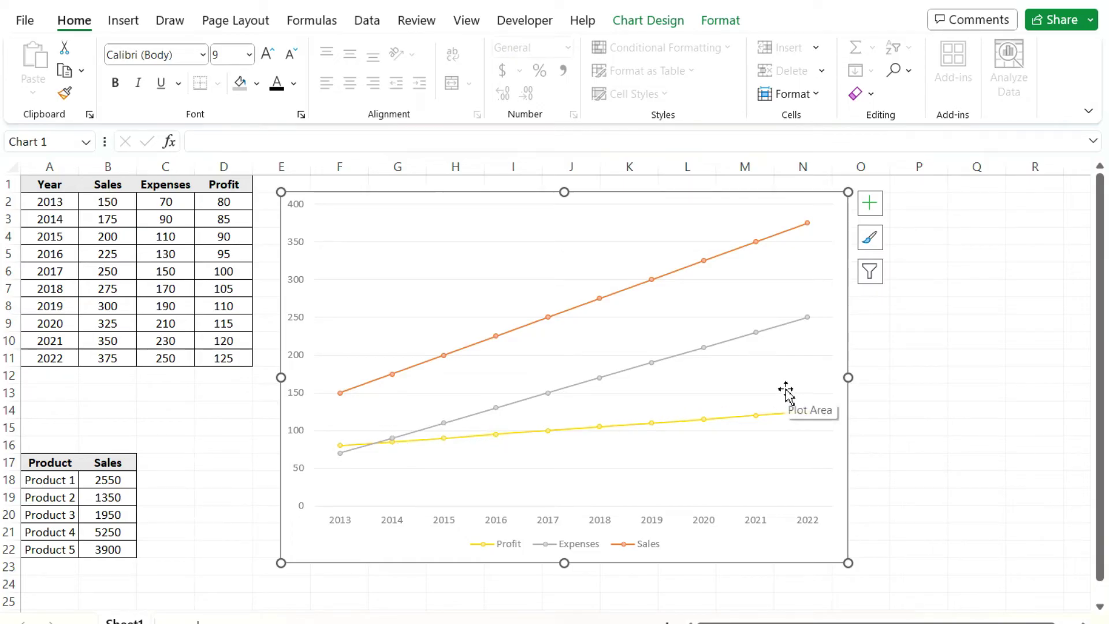
Apply chart Style 2 to the line chart, browsing Change Colors but keeping the original colours
{"action": "left_click", "coordinate": [648, 21]}
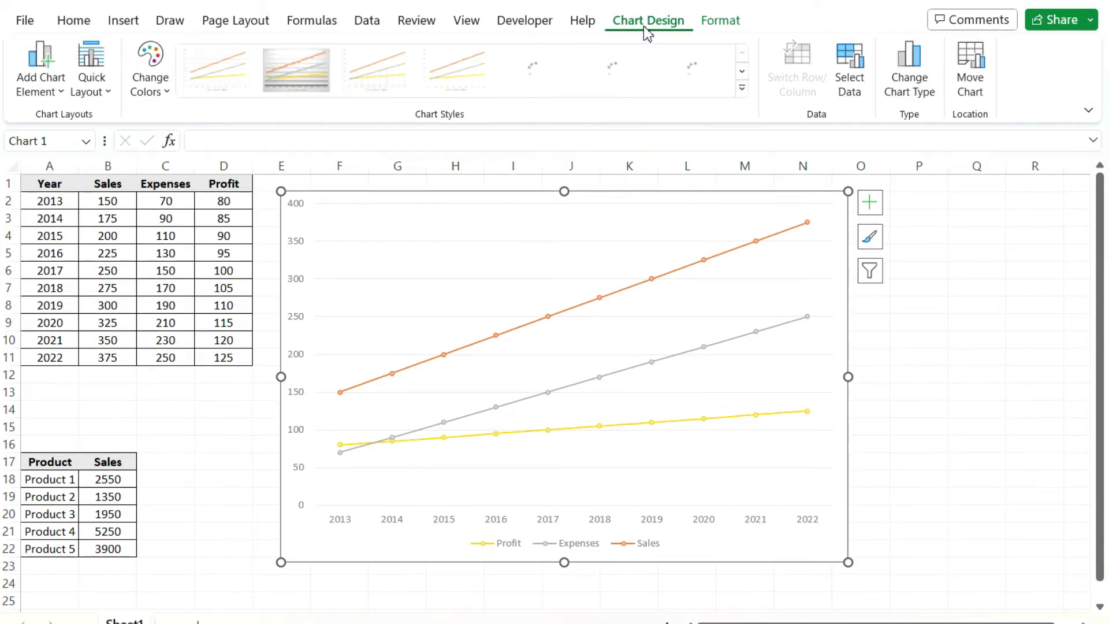
{"action": "left_click", "coordinate": [743, 89]}
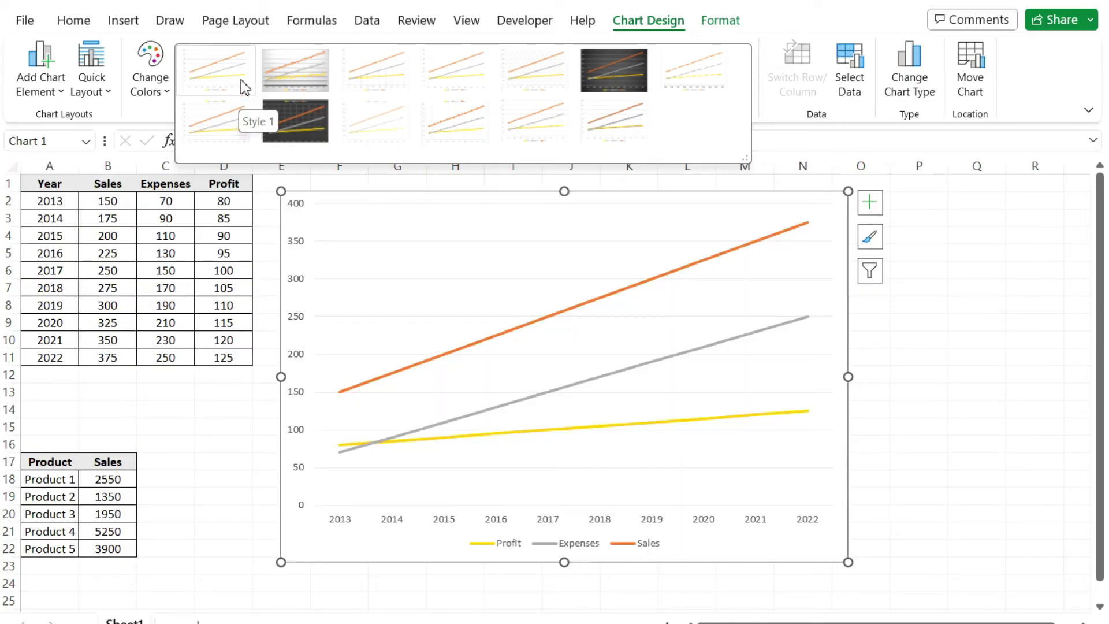
{"action": "left_click", "coordinate": [321, 88]}
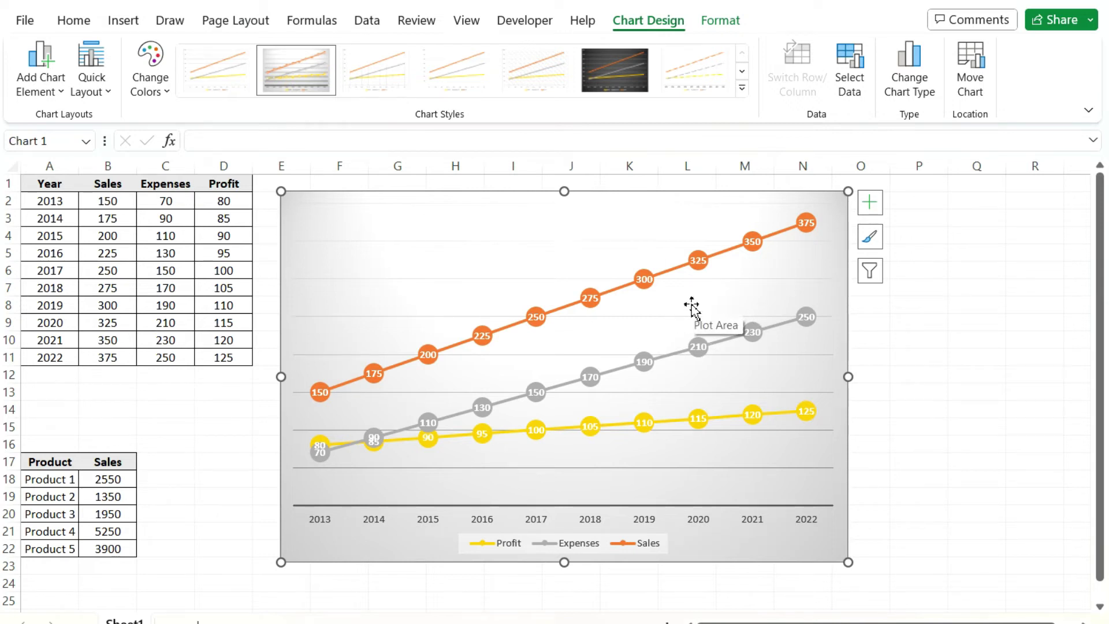
{"action": "left_click", "coordinate": [149, 65]}
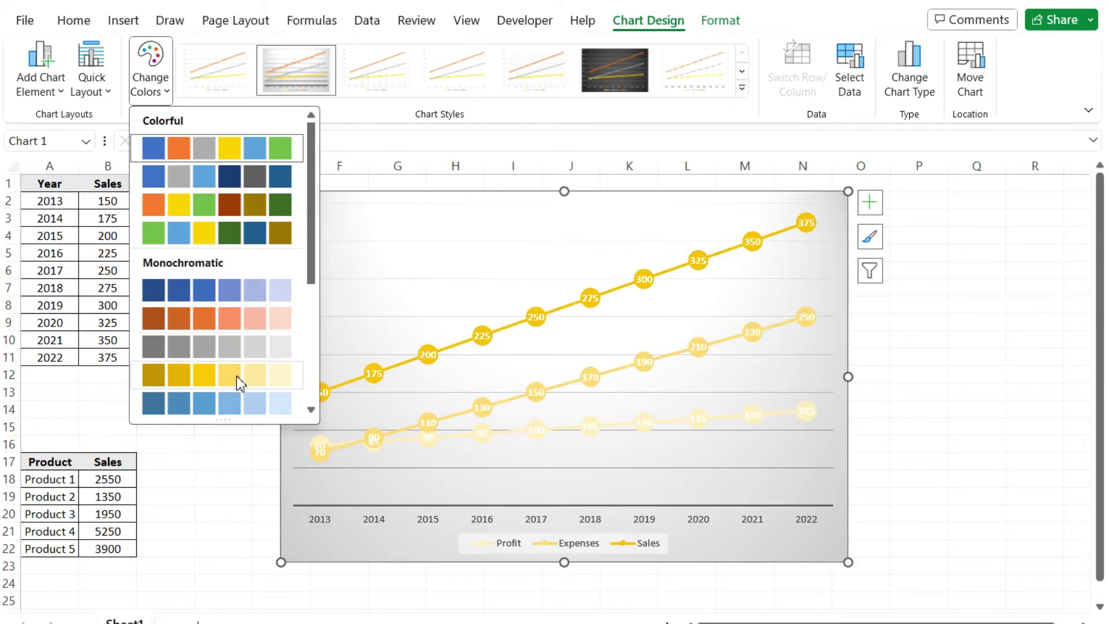
{"action": "scroll", "coordinate": [233, 365], "scroll_direction": "down", "scroll_amount": 3}
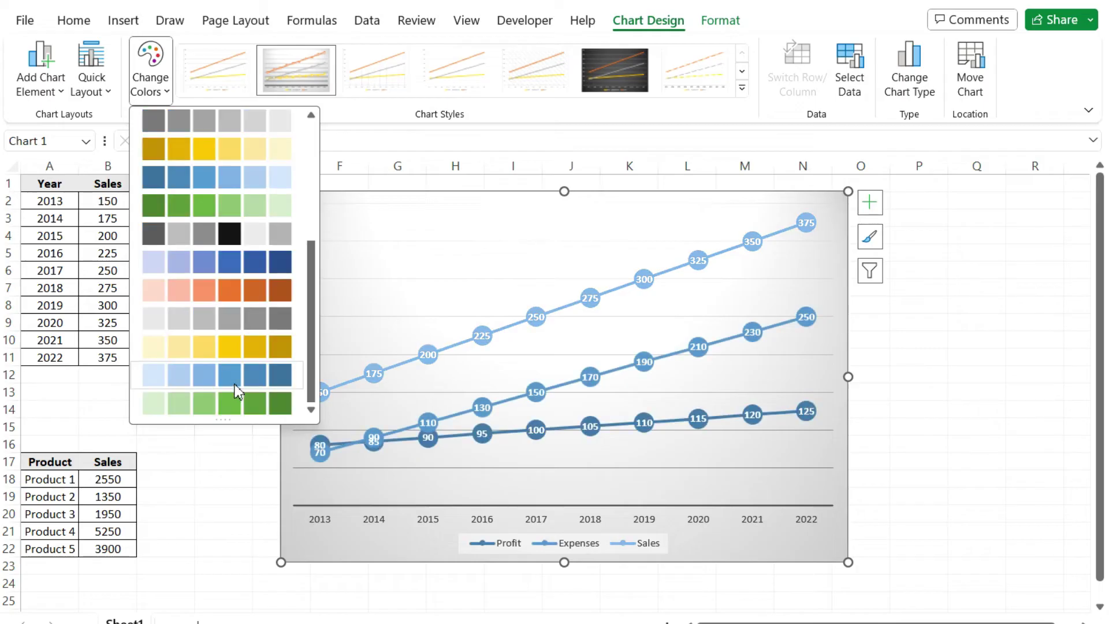
{"action": "left_click", "coordinate": [996, 430]}
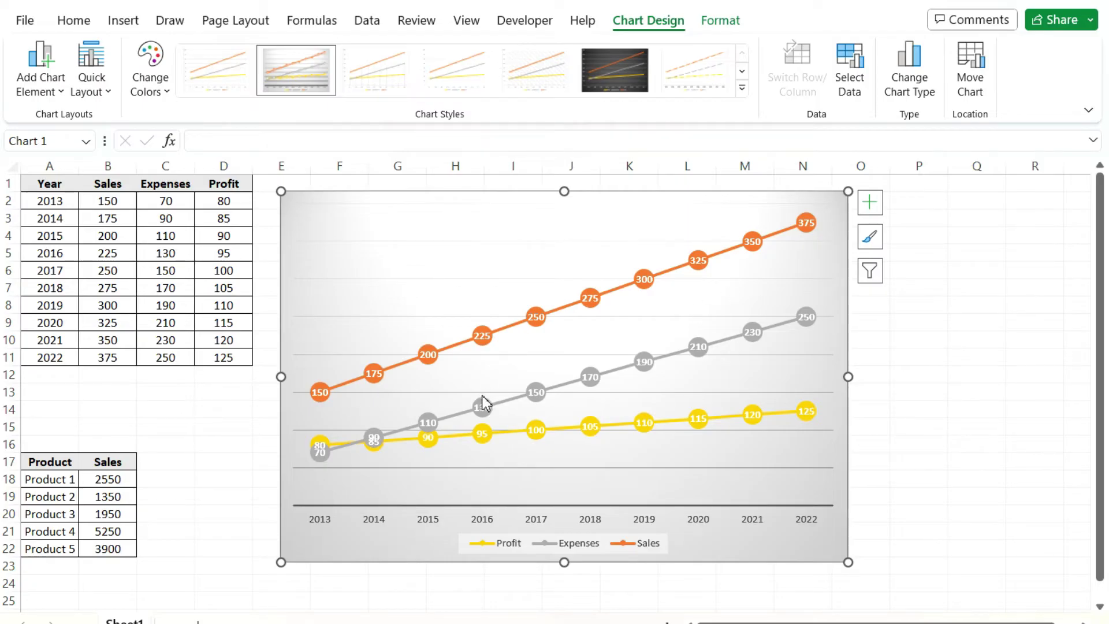
Enter the 2018 values: Sales 100, Expenses 50 and Profit 50
{"action": "left_click", "coordinate": [124, 289]}
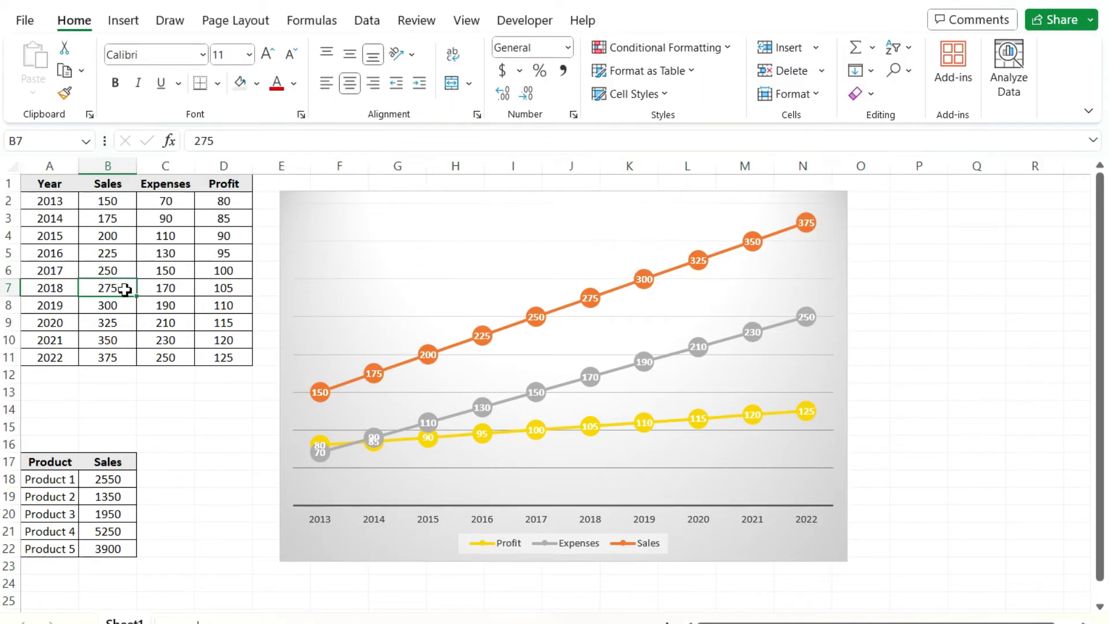
{"action": "type", "text": "100"}
{"action": "key", "text": "Tab"}
{"action": "type", "text": "50"}
{"action": "key", "text": "Return"}
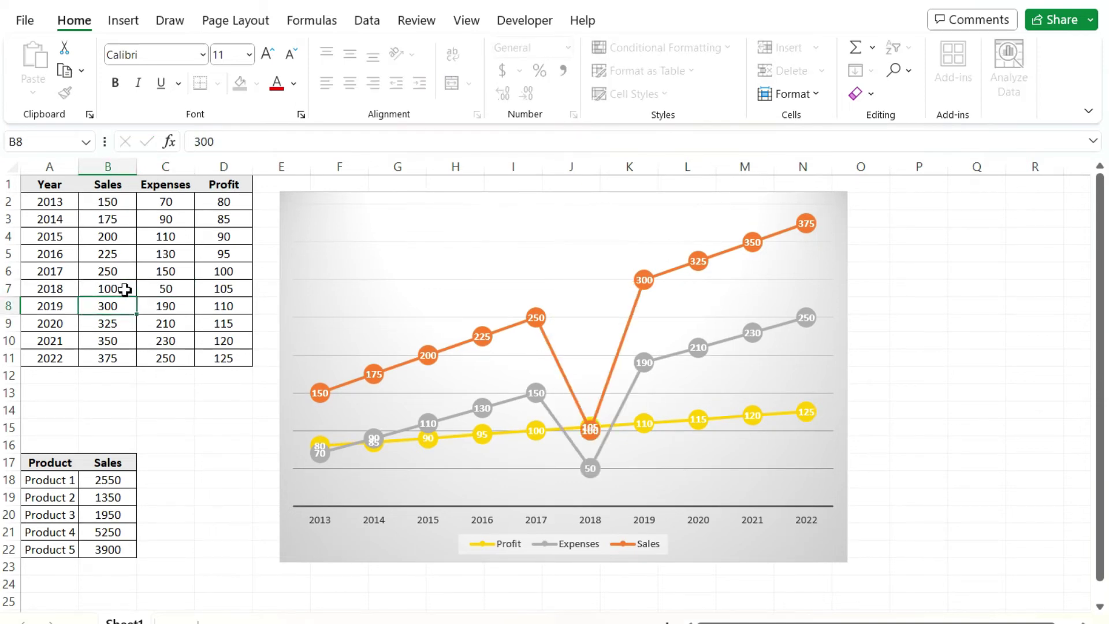
{"action": "key", "text": "Up"}
{"action": "key", "text": "Right"}
{"action": "key", "text": "Right"}
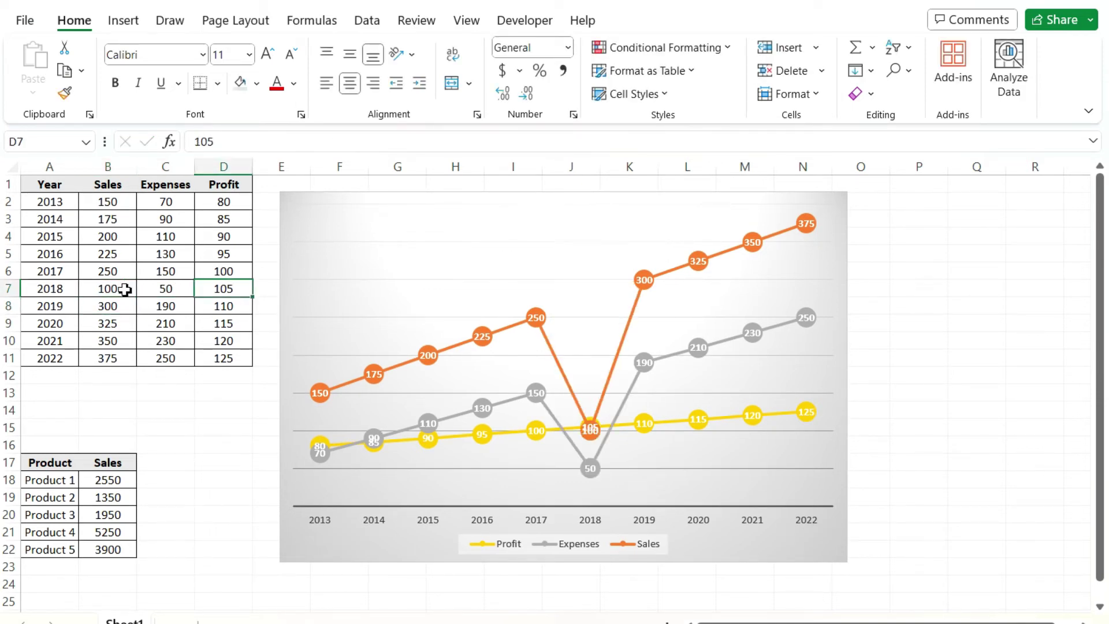
{"action": "type", "text": "50"}
{"action": "key", "text": "Return"}
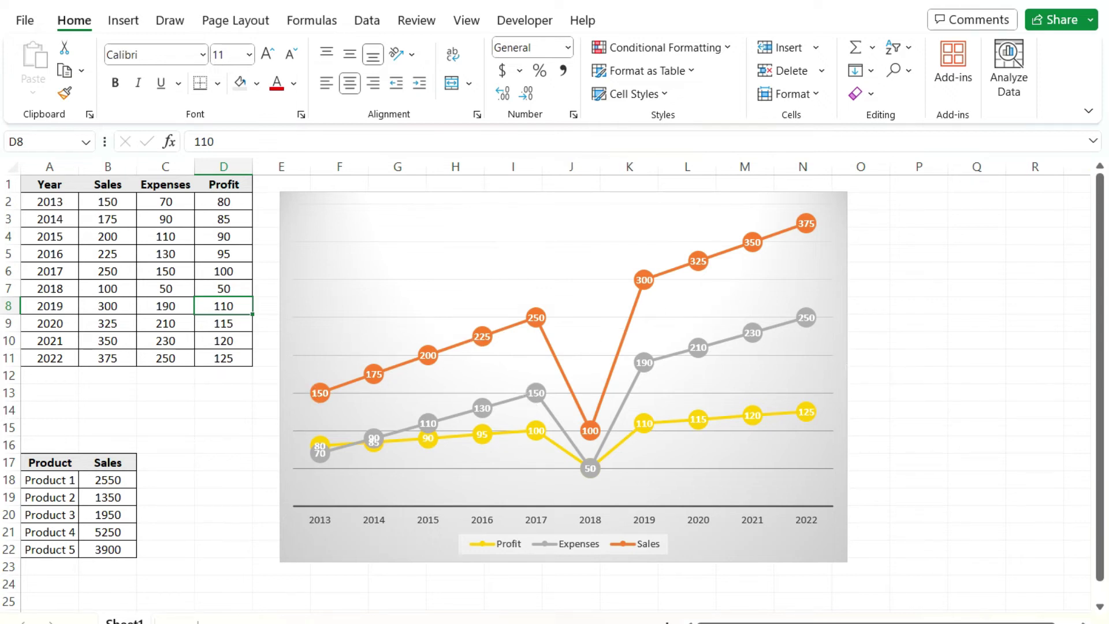
Delete the line chart and select cell B18 in the product Sales table
{"action": "left_click", "coordinate": [837, 296]}
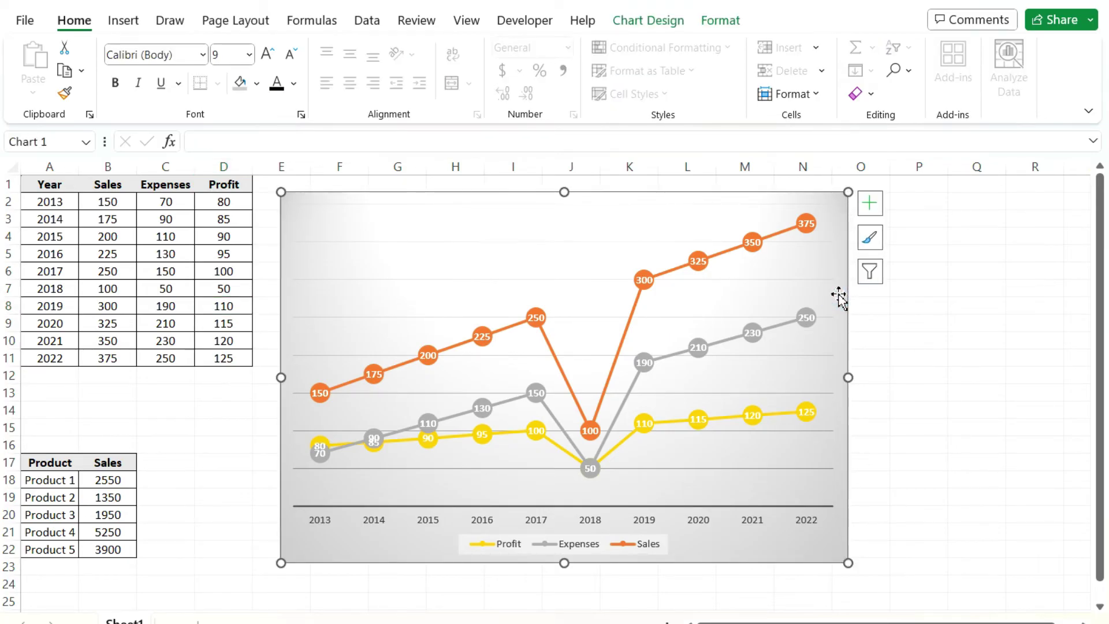
{"action": "key", "text": "Delete"}
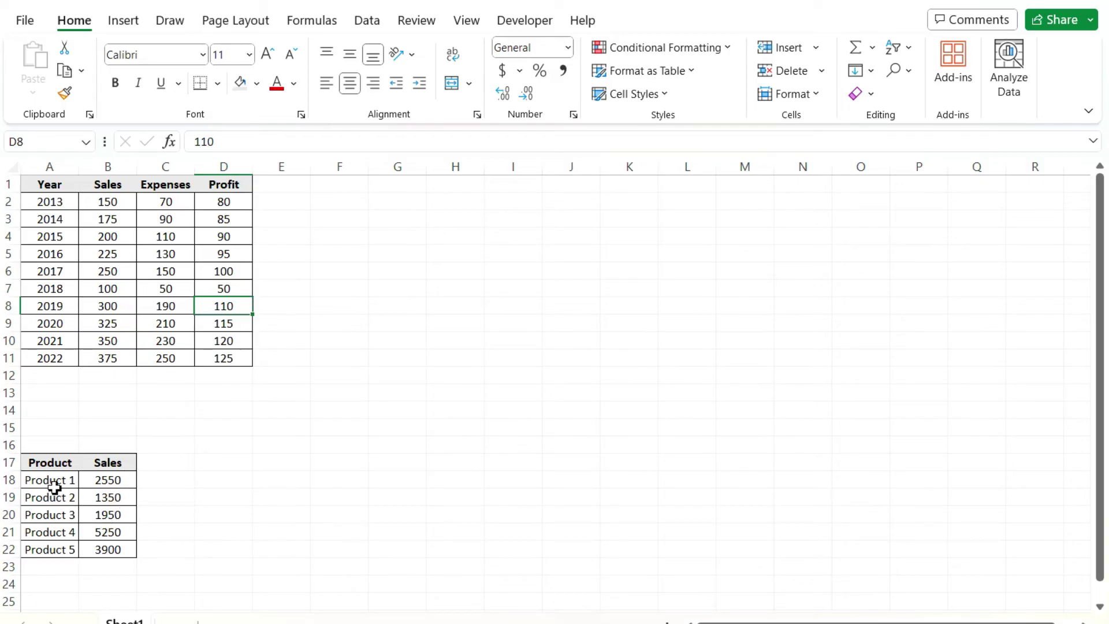
{"action": "left_click", "coordinate": [121, 483]}
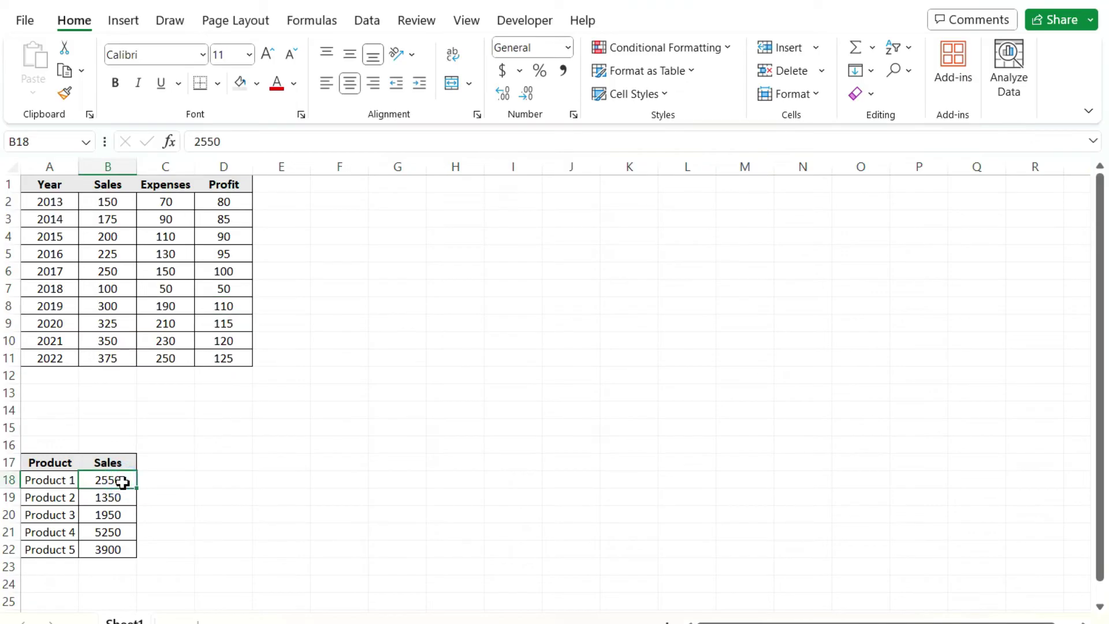
Insert a 2-D pie chart of Products 1–5 and enlarge it beside the tables to about column O
{"action": "left_click", "coordinate": [123, 22]}
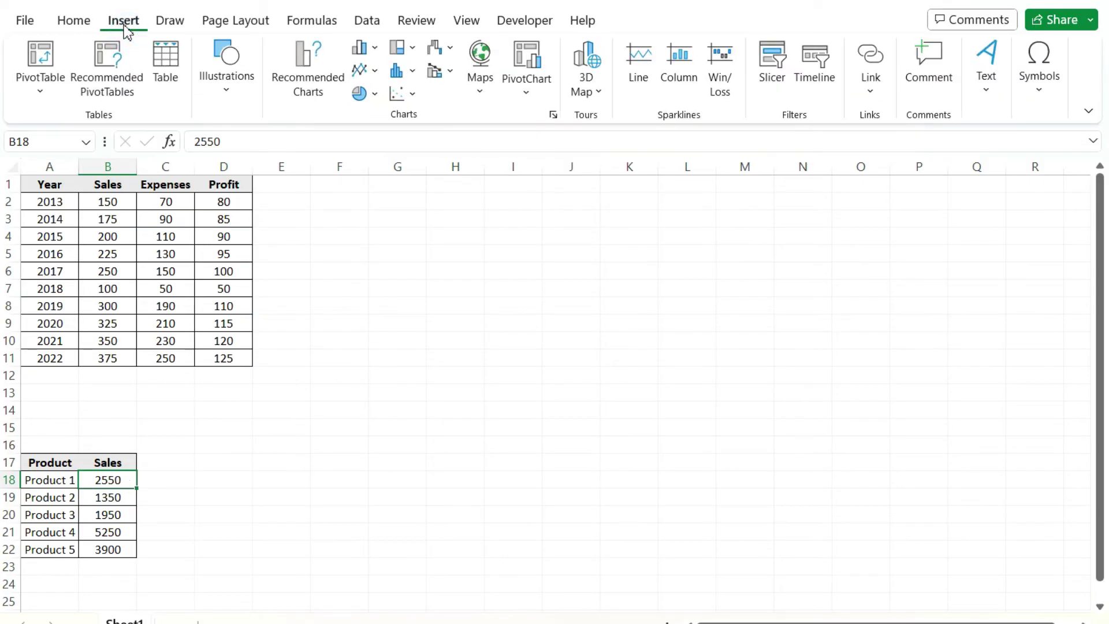
{"action": "left_click", "coordinate": [360, 94]}
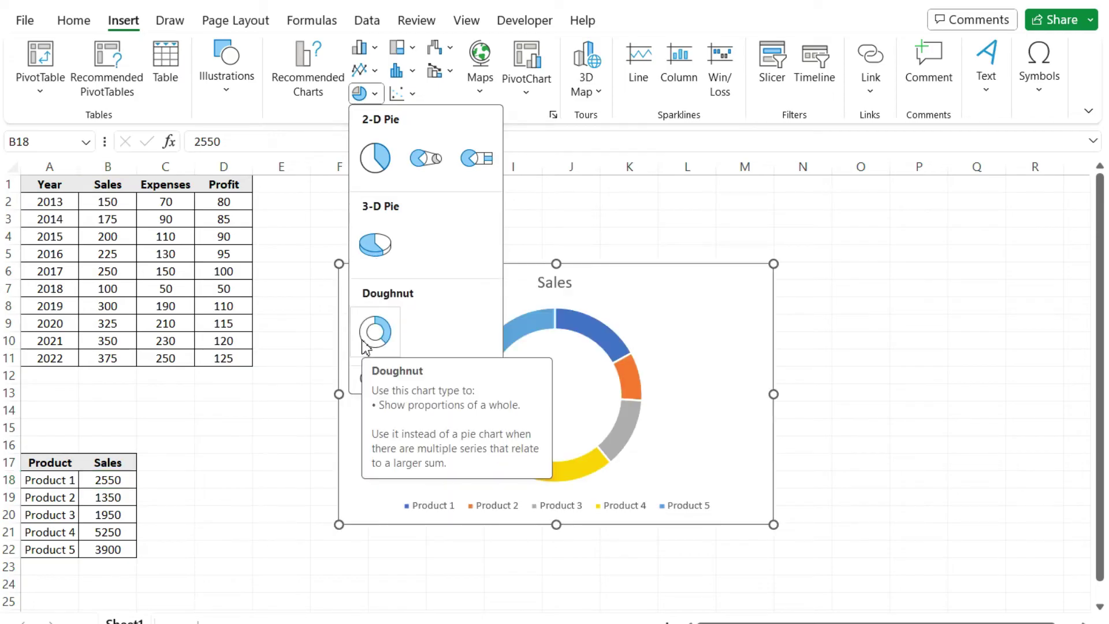
{"action": "left_click", "coordinate": [376, 166]}
{"action": "left_click_drag", "start_coordinate": [650, 277], "coordinate": [577, 202]}
{"action": "left_click_drag", "start_coordinate": [701, 445], "coordinate": [892, 546]}
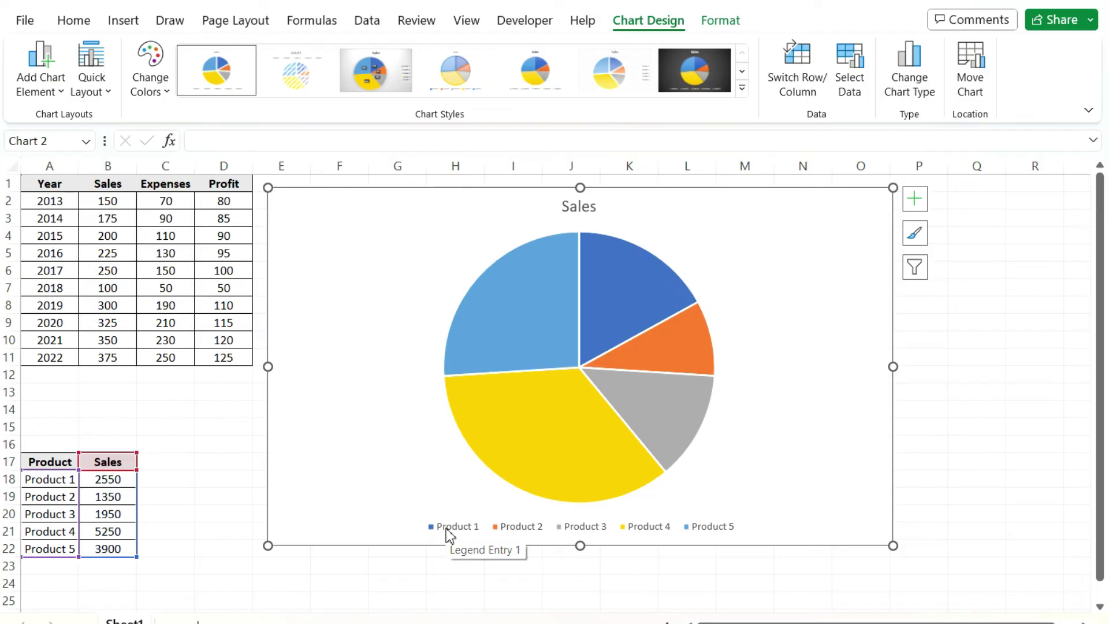
Recolour the pie with Monochromatic Palette 5 and apply Chart Style 3 with percentage labels
{"action": "left_click", "coordinate": [165, 79]}
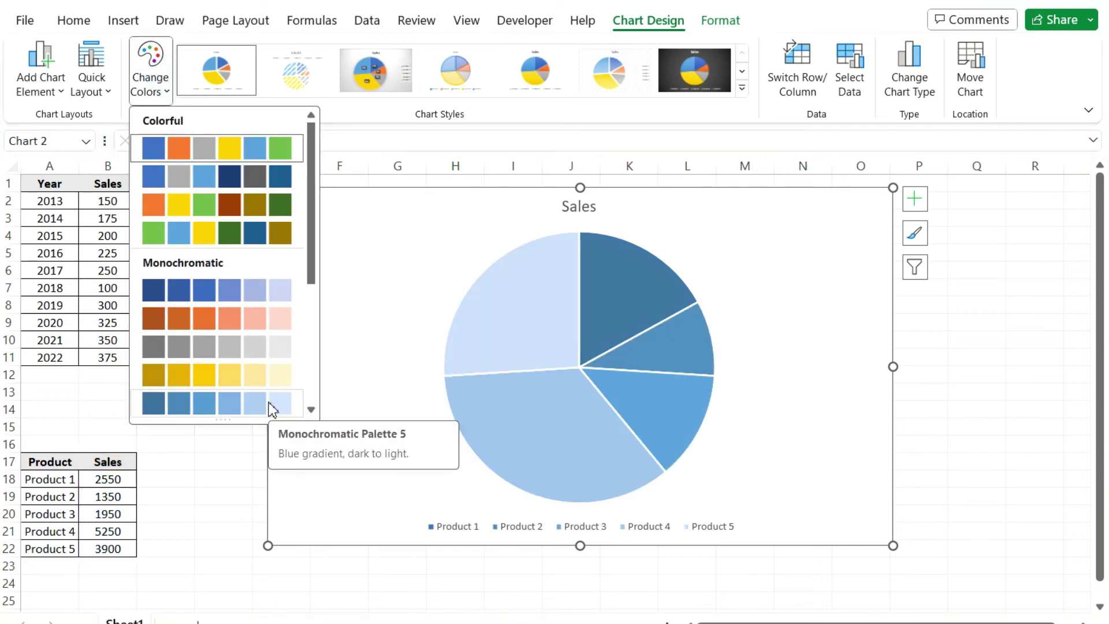
{"action": "left_click", "coordinate": [272, 407]}
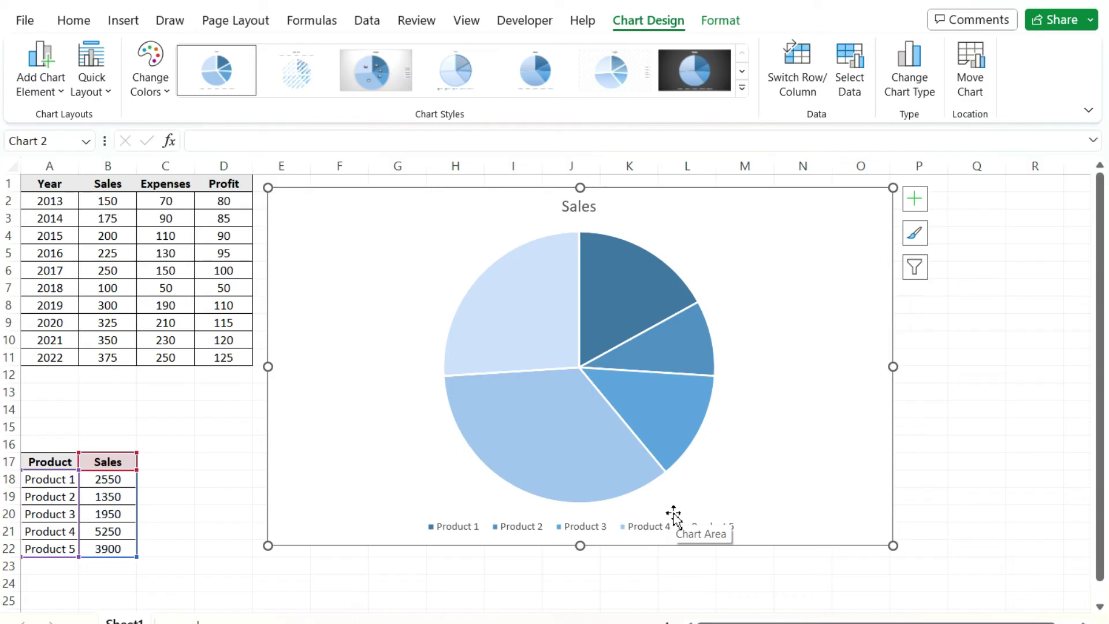
{"action": "mouse_move", "coordinate": [657, 459]}
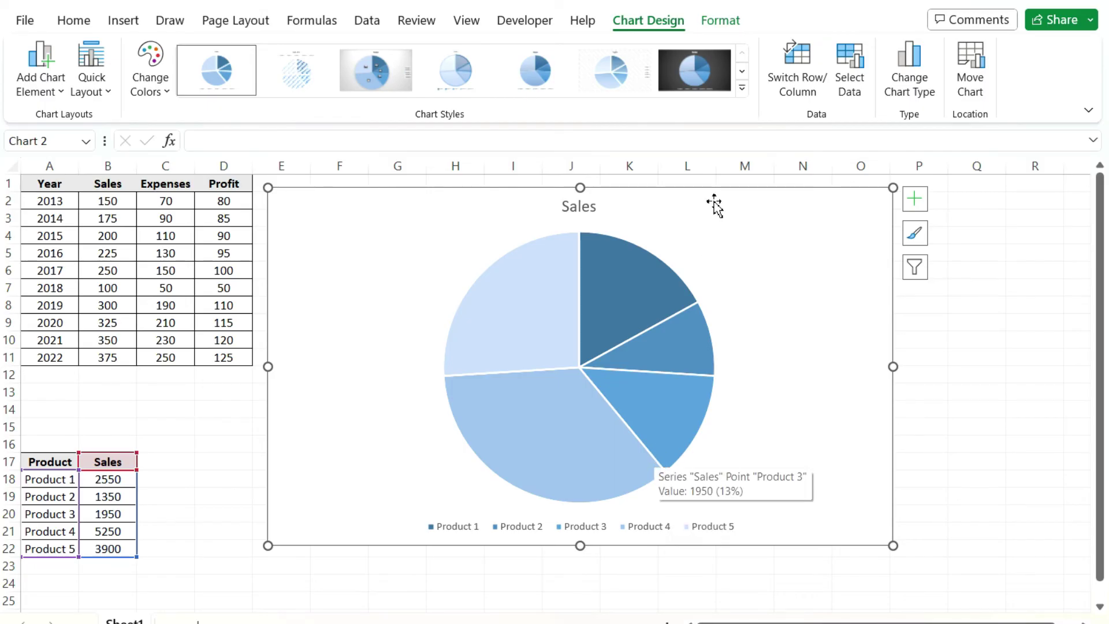
{"action": "left_click", "coordinate": [742, 87]}
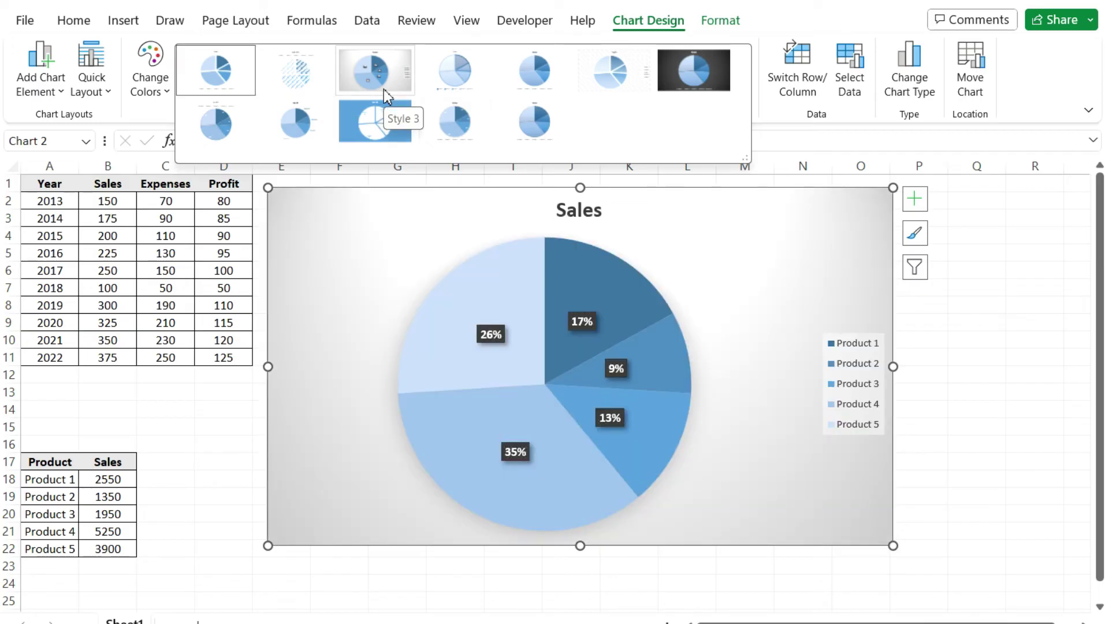
{"action": "left_click", "coordinate": [384, 89]}
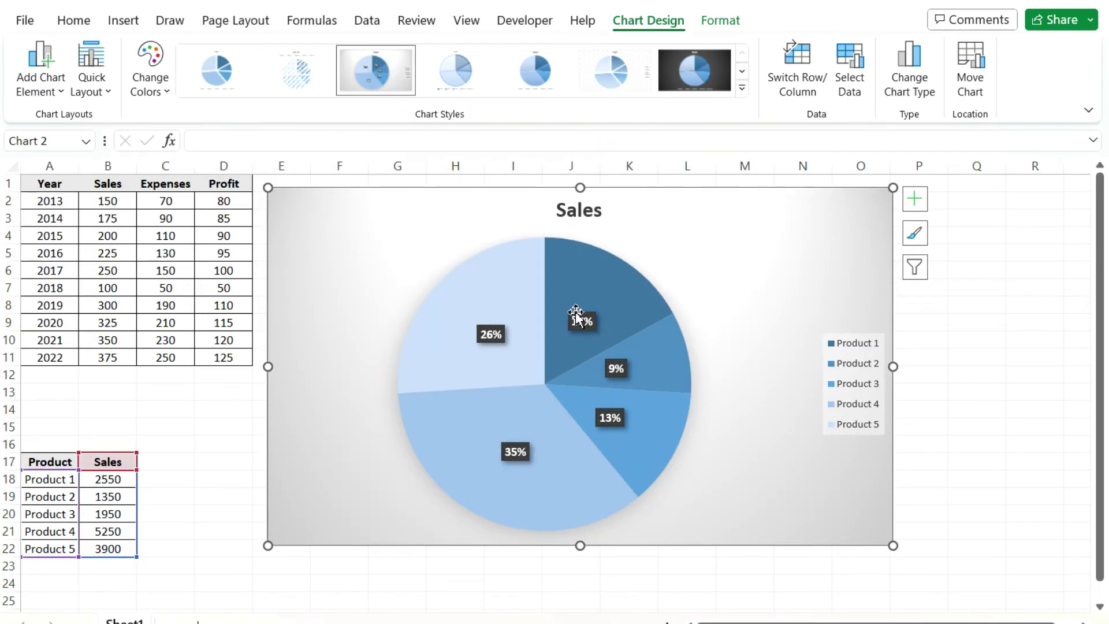
{"action": "mouse_move", "coordinate": [587, 312]}
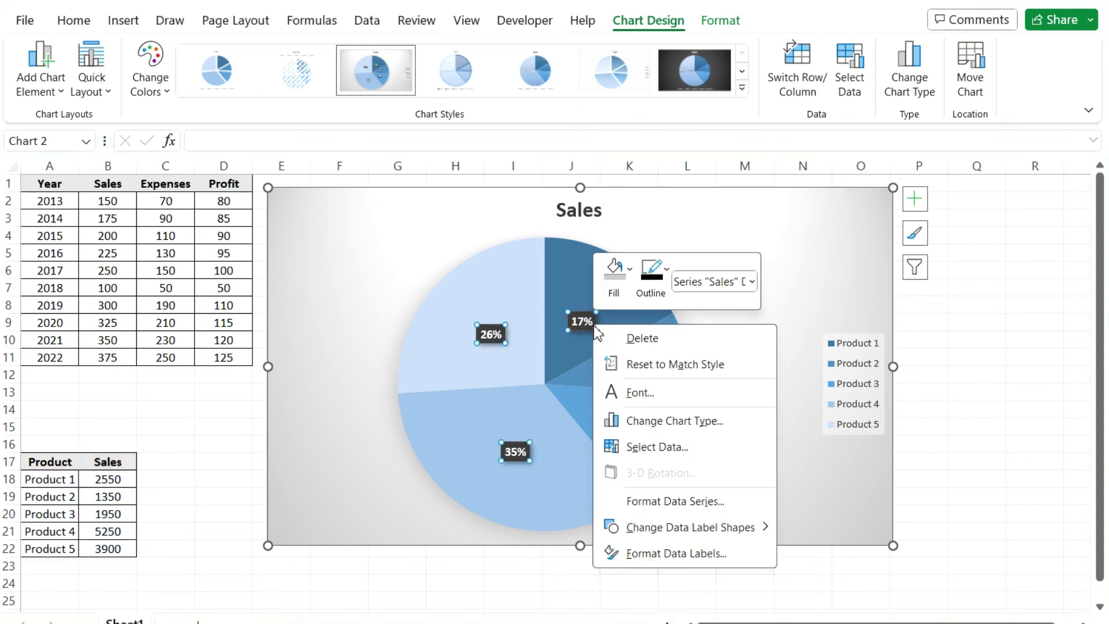
Add the product category names to the pie's percentage data labels
{"action": "left_click", "coordinate": [681, 554]}
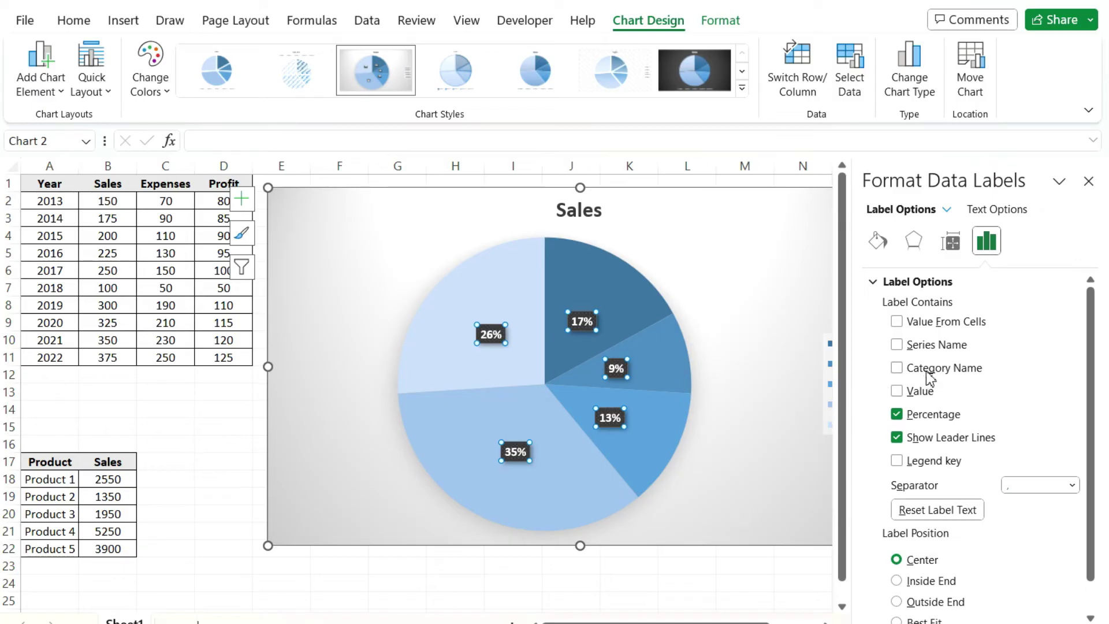
{"action": "left_click", "coordinate": [927, 370]}
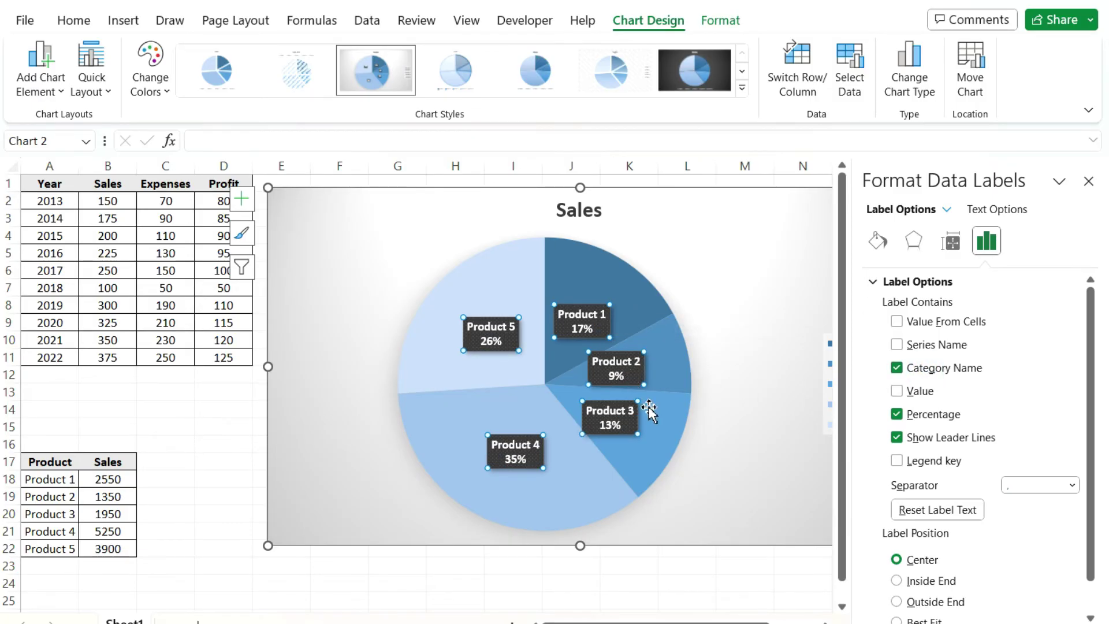
{"action": "left_click", "coordinate": [1089, 181]}
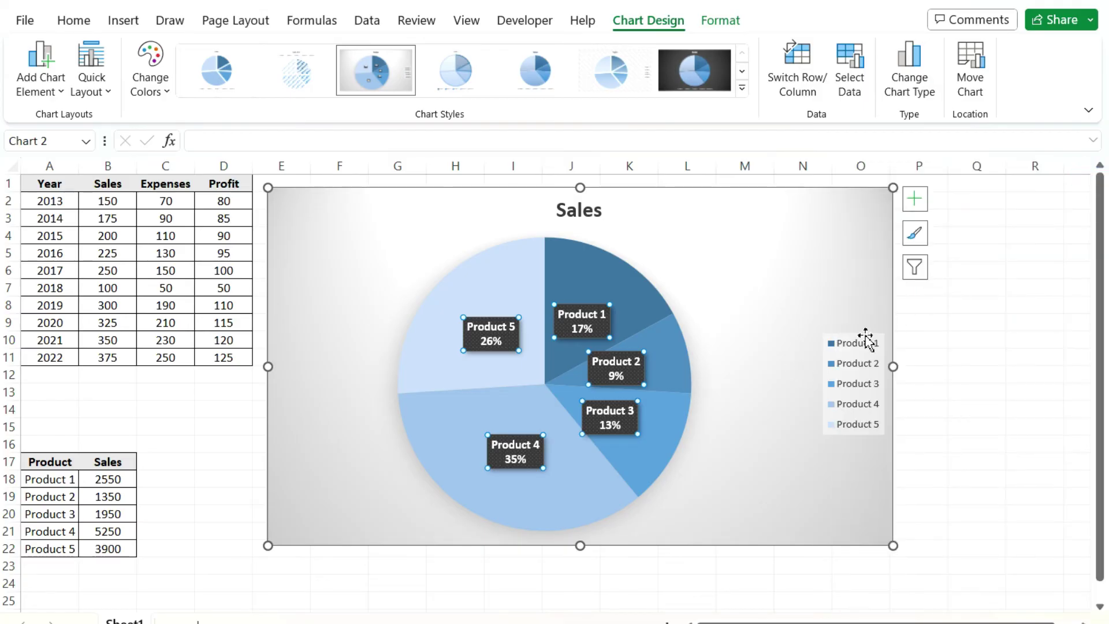
Delete the pie chart's legend
{"action": "left_click", "coordinate": [757, 317]}
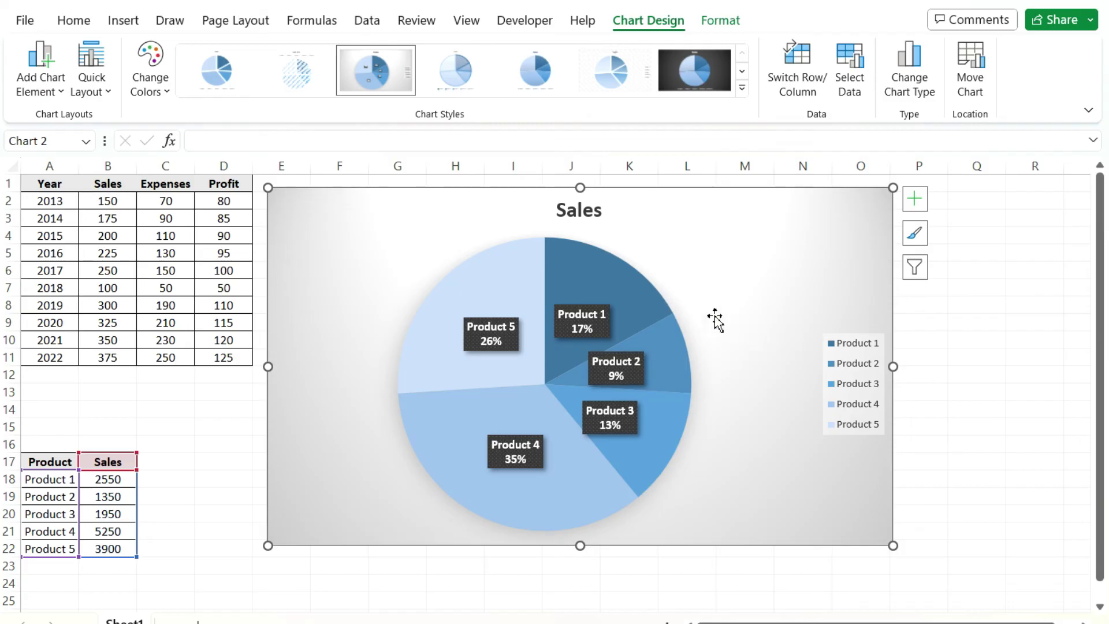
{"action": "left_click", "coordinate": [842, 345]}
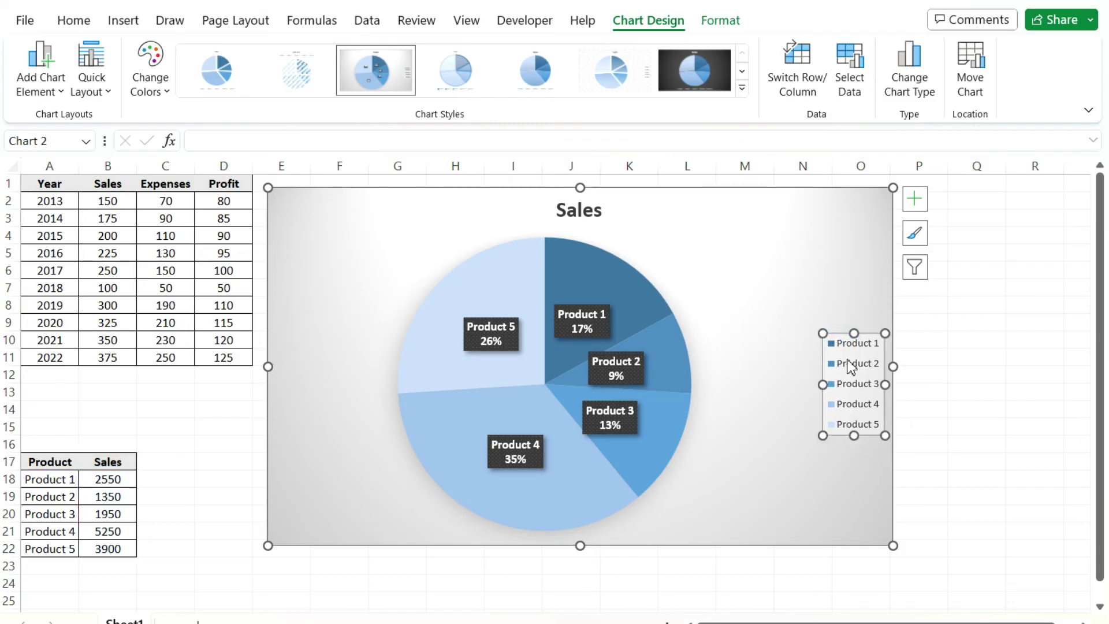
{"action": "key", "text": "Delete"}
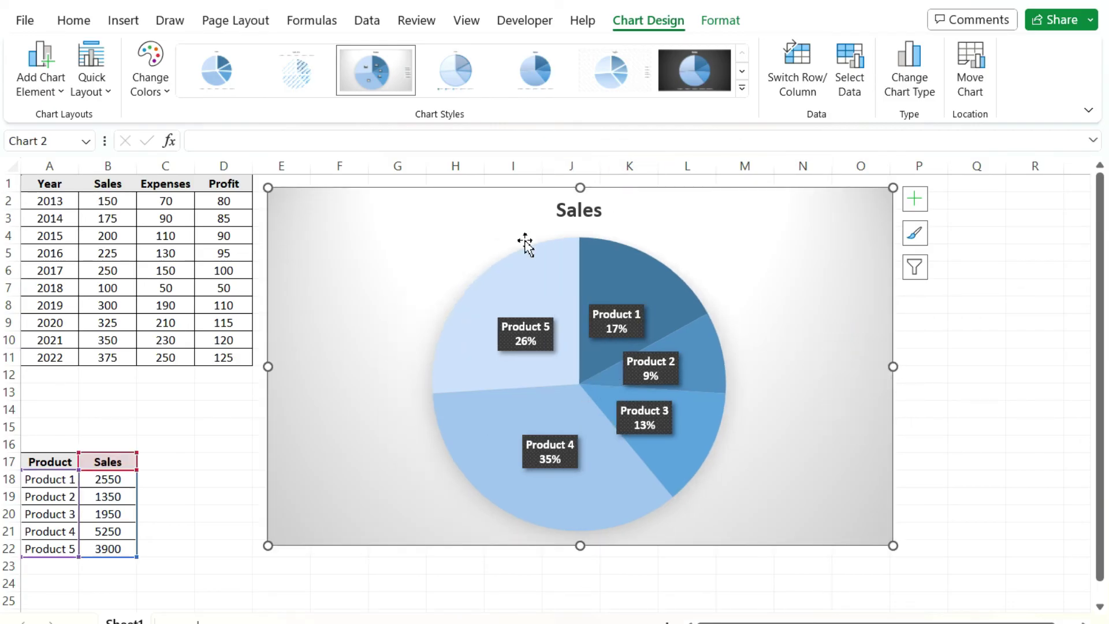
Nudge the pie chart left and set the data label position to Outside End
{"action": "left_click_drag", "start_coordinate": [460, 208], "coordinate": [419, 195]}
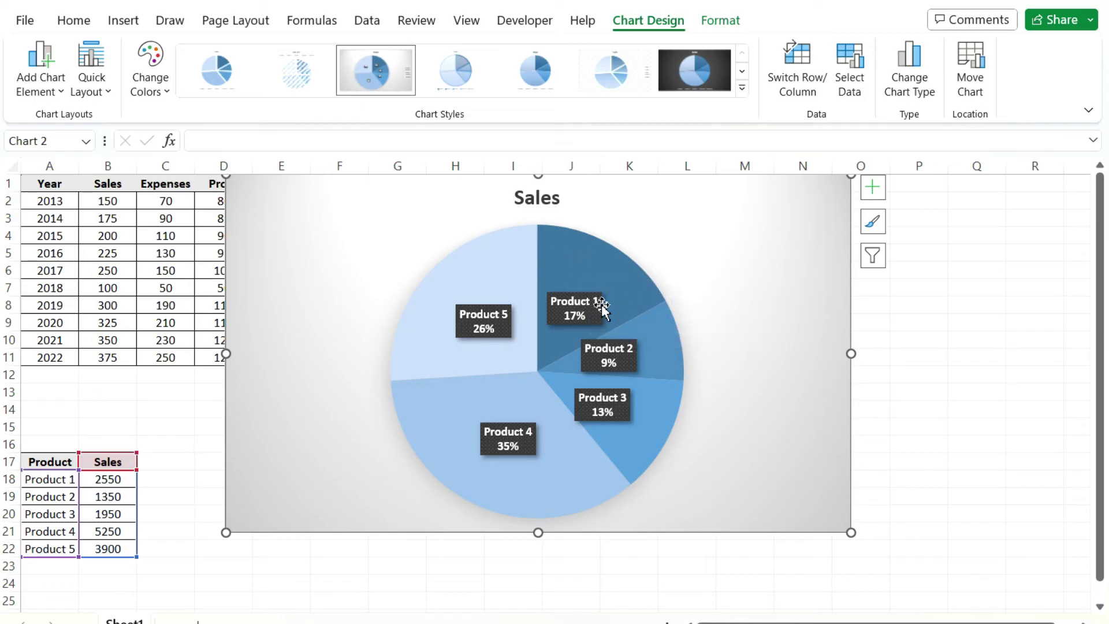
{"action": "mouse_move", "coordinate": [614, 298]}
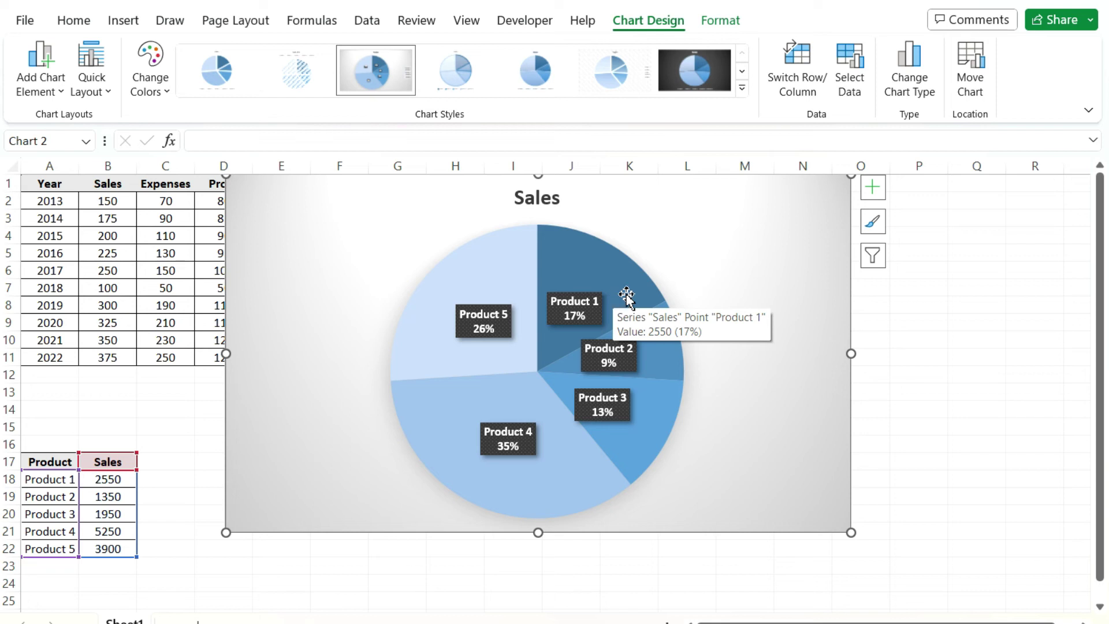
{"action": "right_click", "coordinate": [635, 294]}
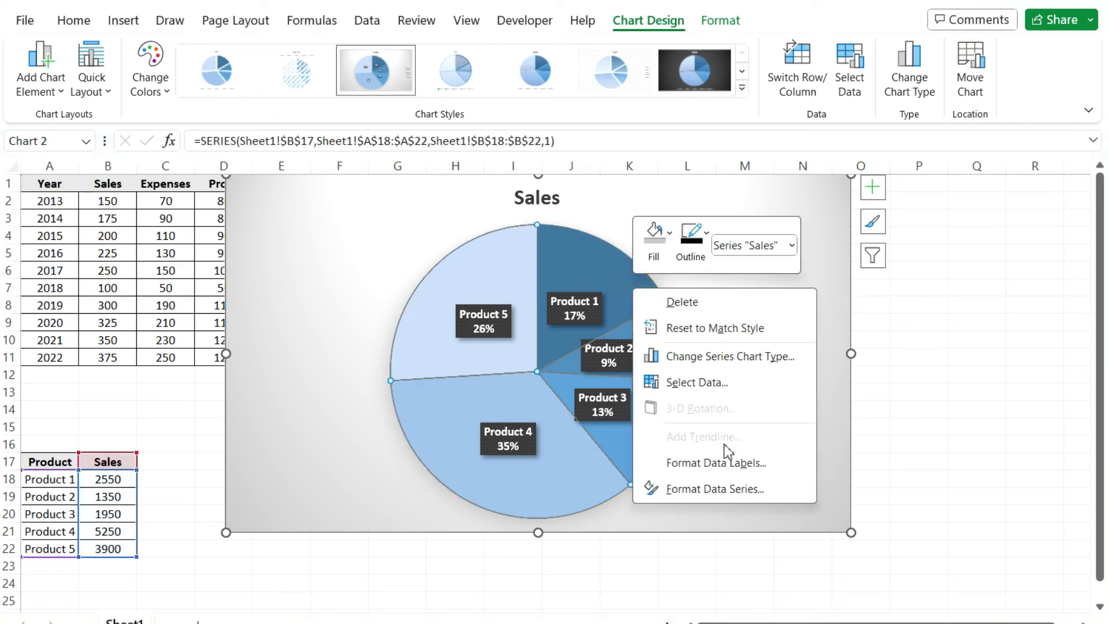
{"action": "left_click", "coordinate": [743, 465]}
{"action": "scroll", "coordinate": [947, 502], "scroll_direction": "down", "scroll_amount": 1}
{"action": "left_click", "coordinate": [955, 567]}
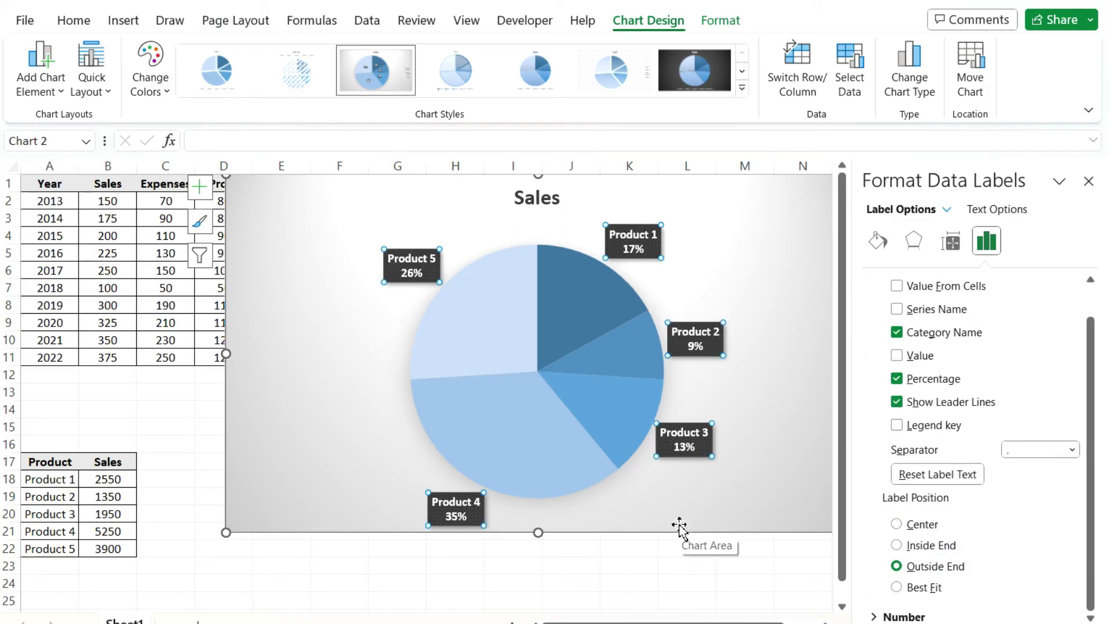
Deselect the chart at cell L22 and close the Format Shape pane
{"action": "left_click", "coordinate": [672, 545]}
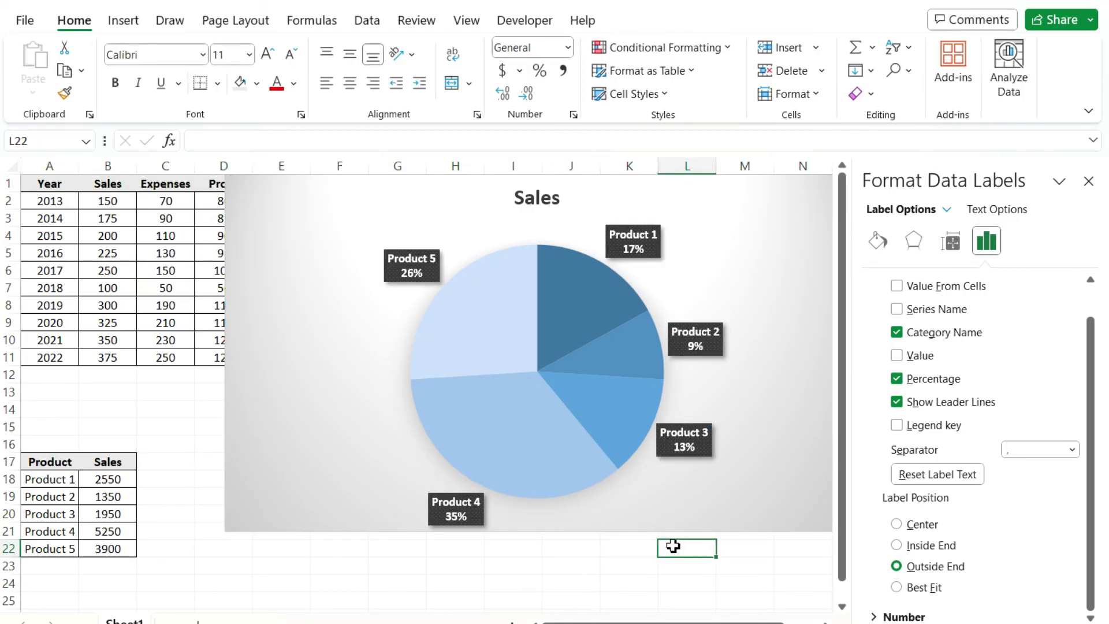
{"action": "left_click", "coordinate": [1087, 182]}
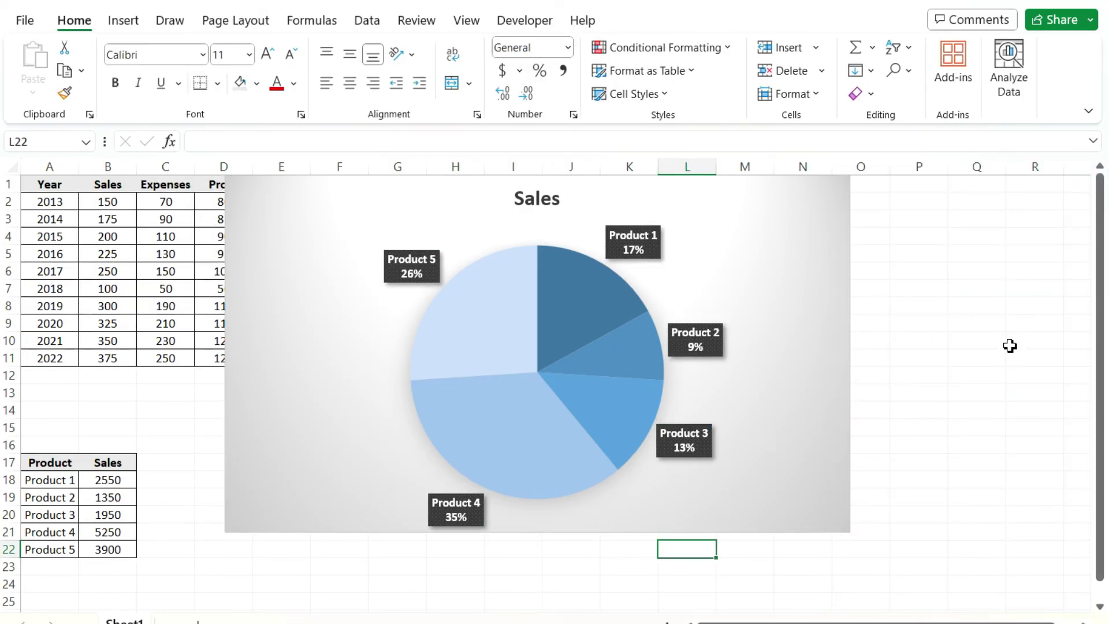